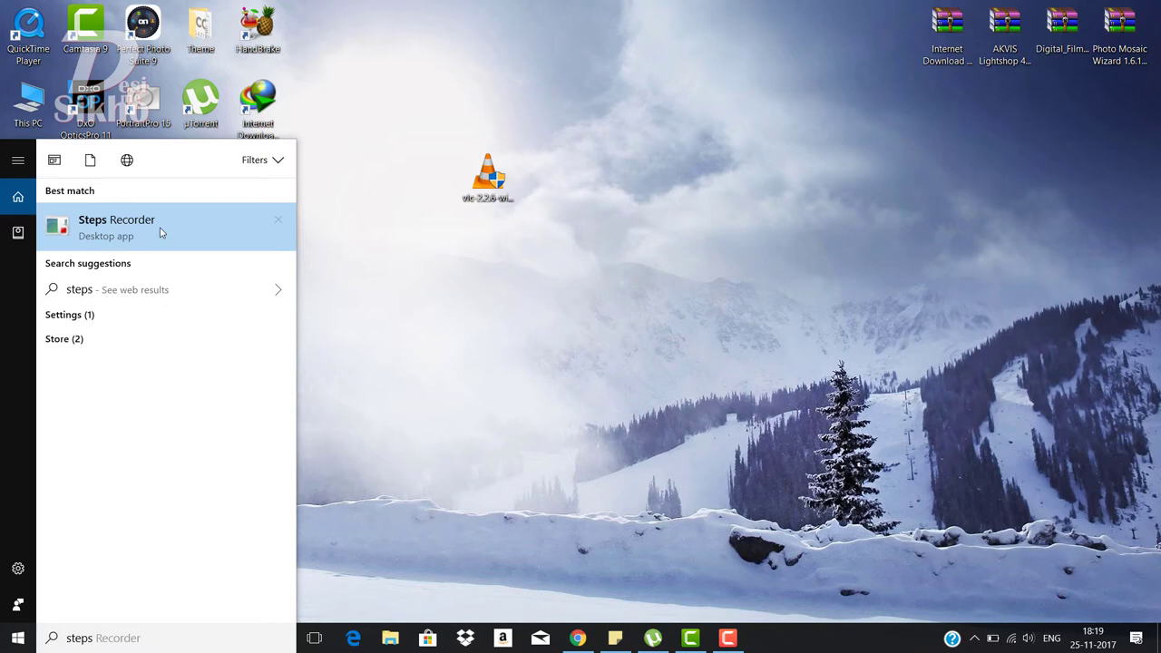
Open Steps Recorder and move its window to a clear area of the desktop away from the icons.
click(162, 232)
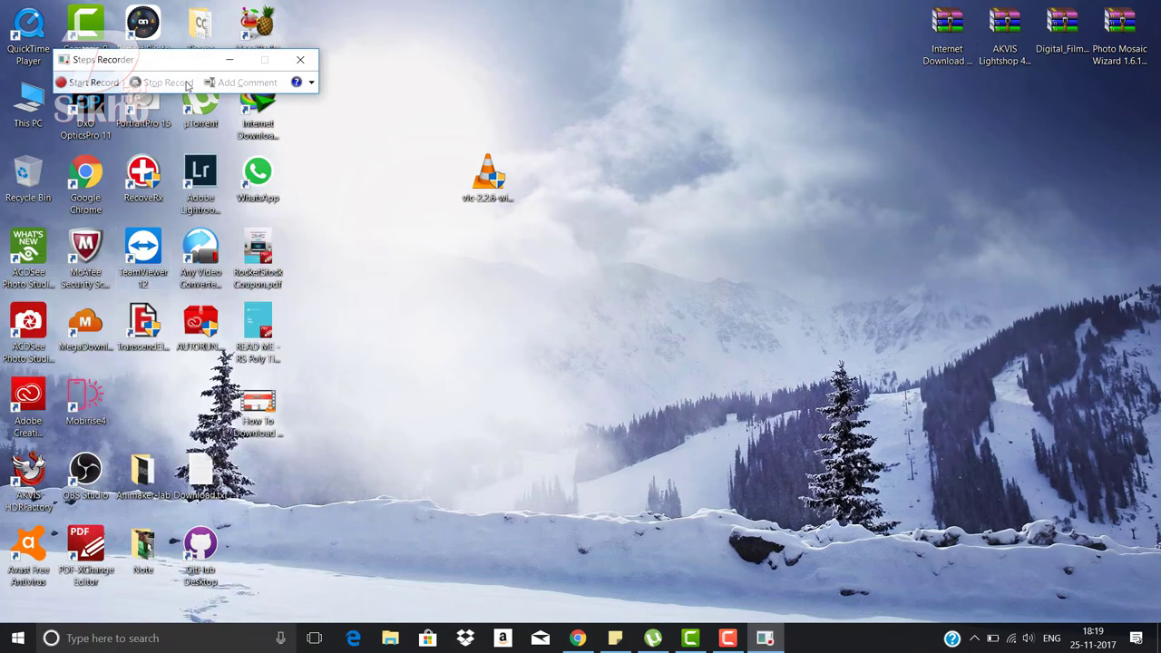
drag(165, 62, 969, 425)
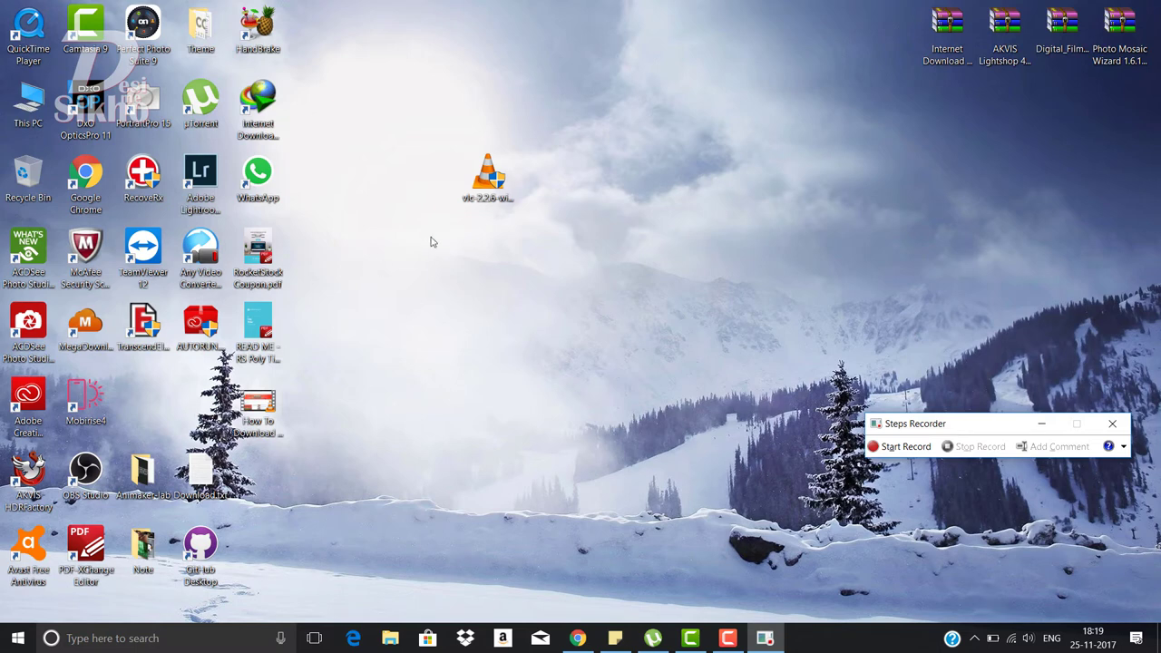
click(471, 195)
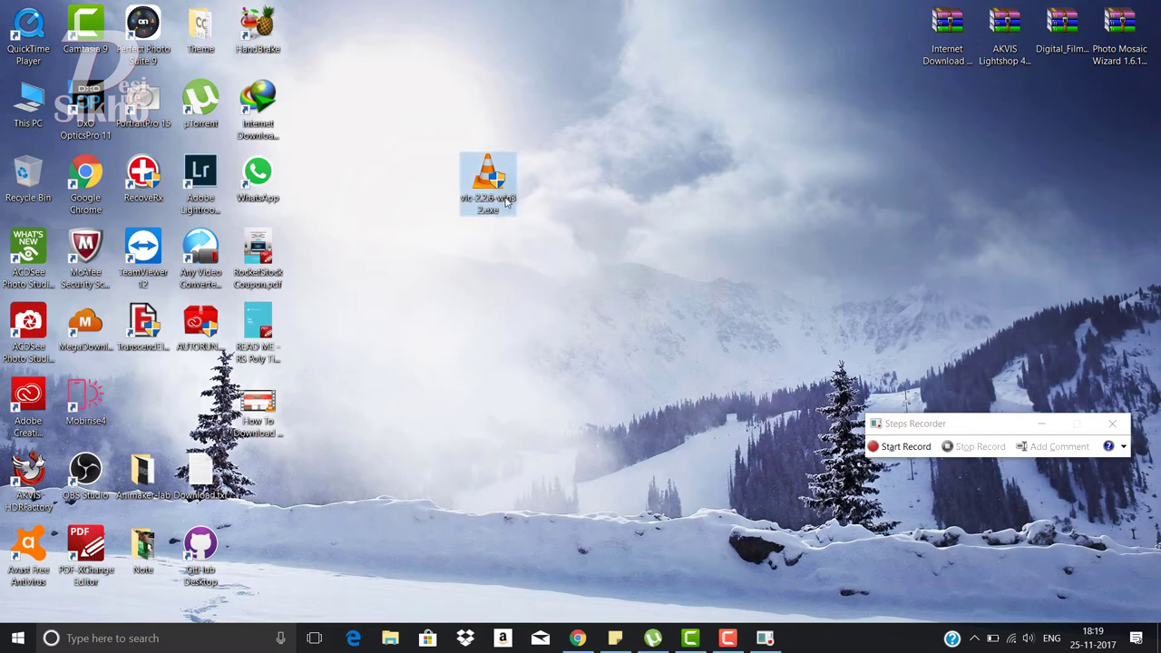
click(994, 424)
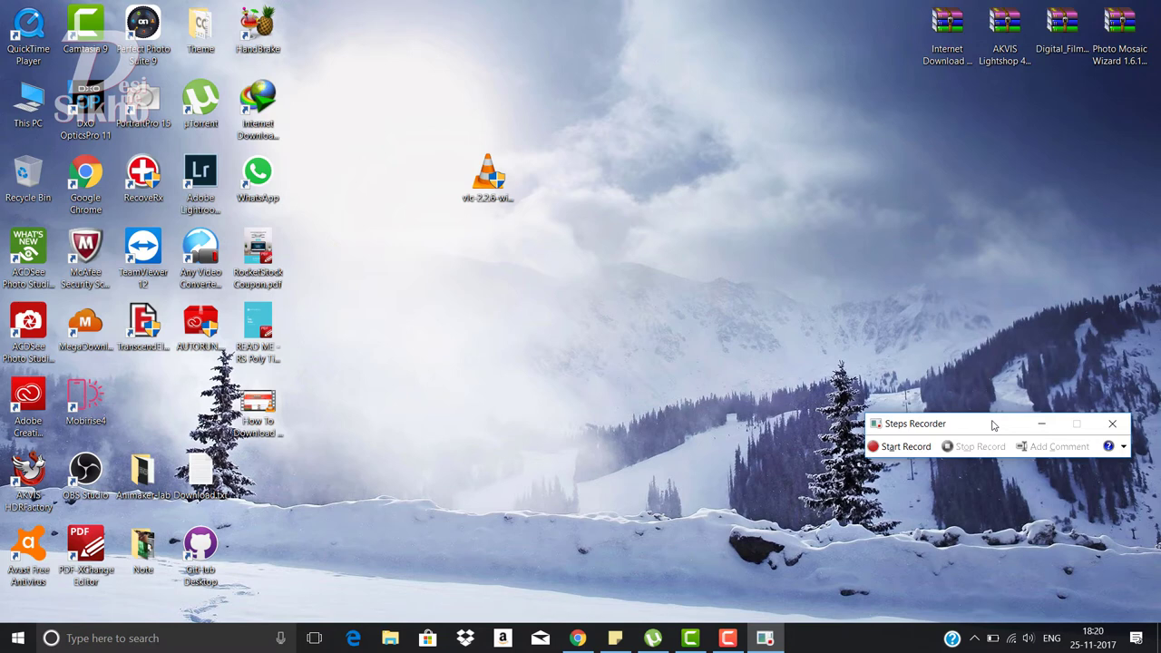
drag(993, 426, 991, 490)
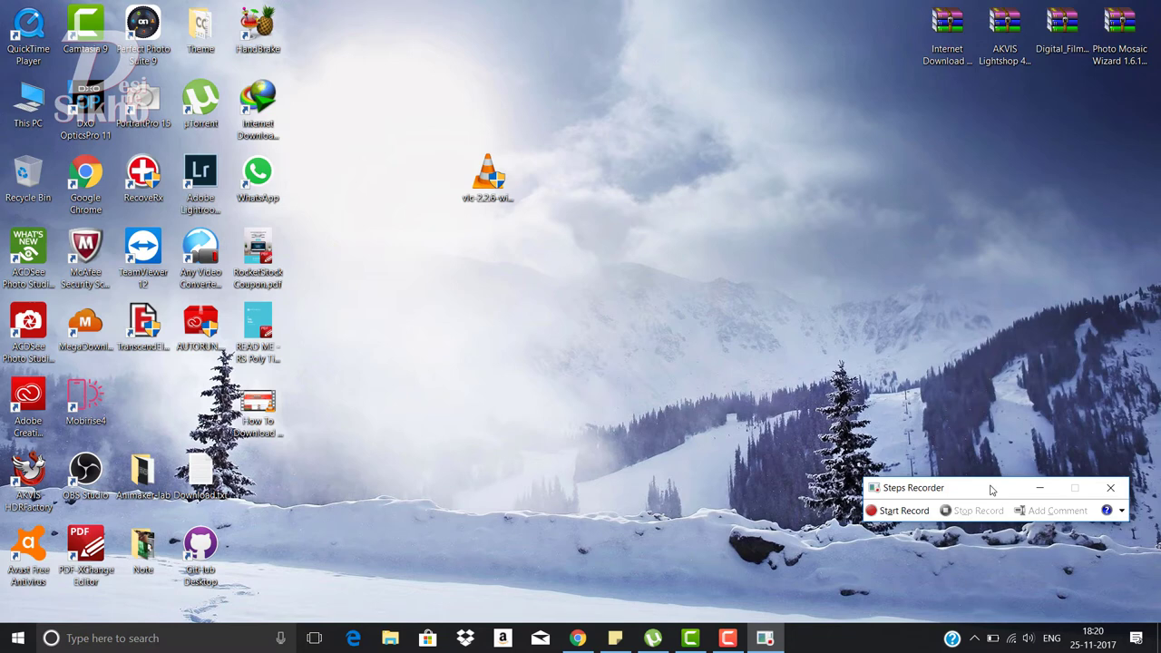
drag(992, 490, 994, 476)
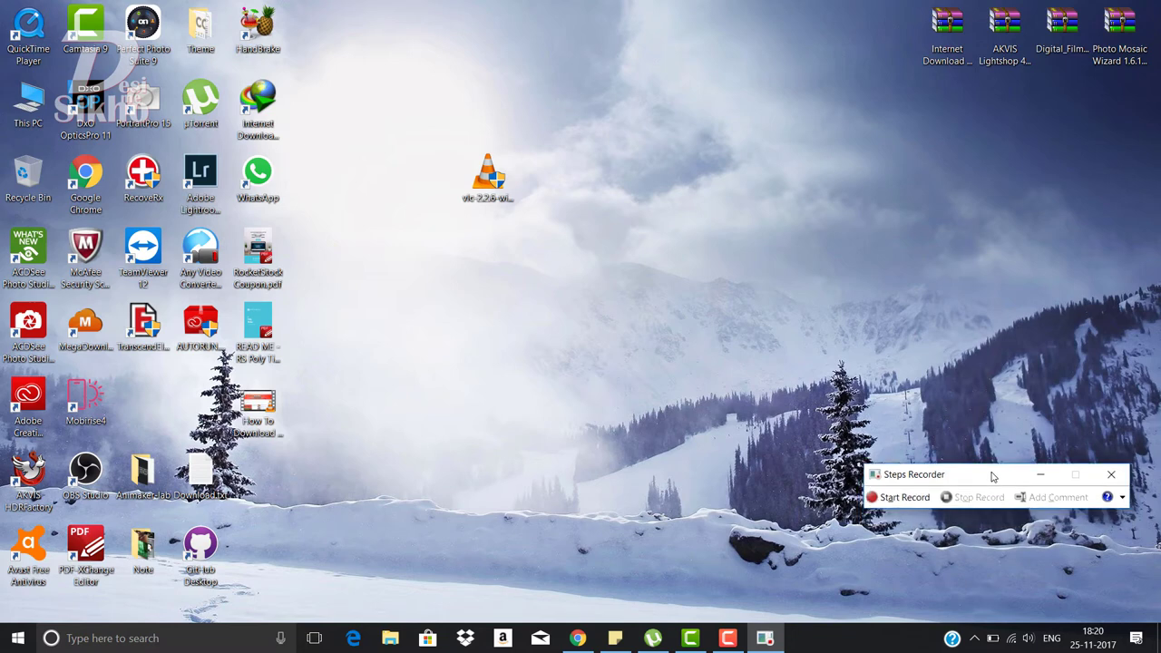
Start recording steps and open the vlc-2.2.6-win32.exe installer from the desktop.
click(900, 499)
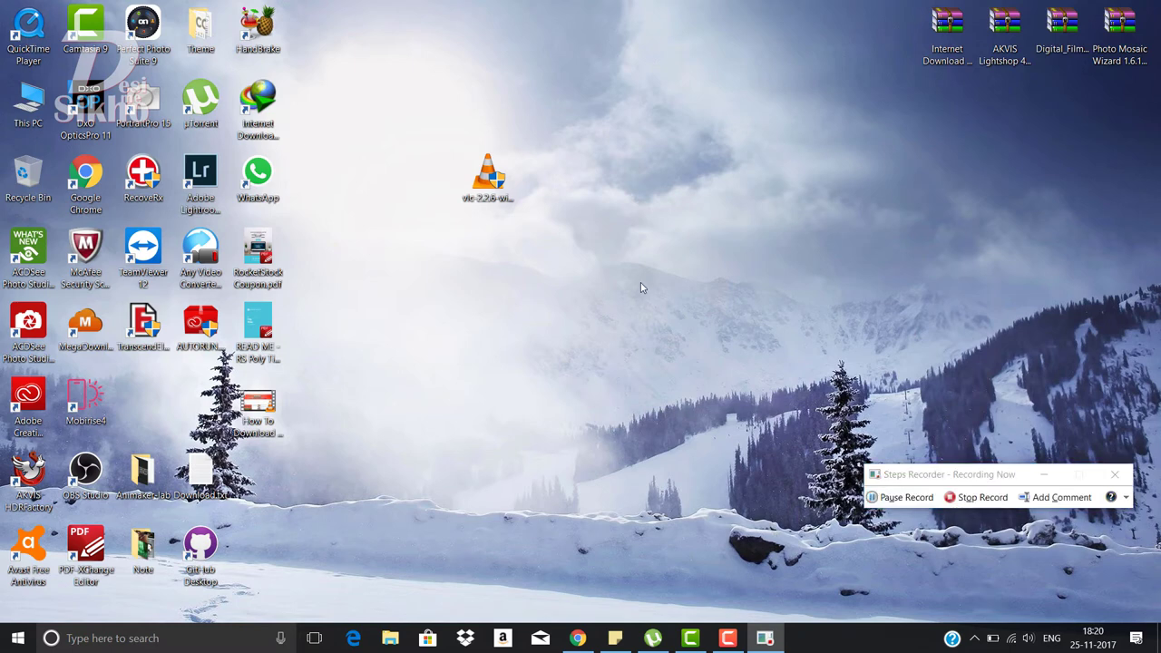
click(489, 188)
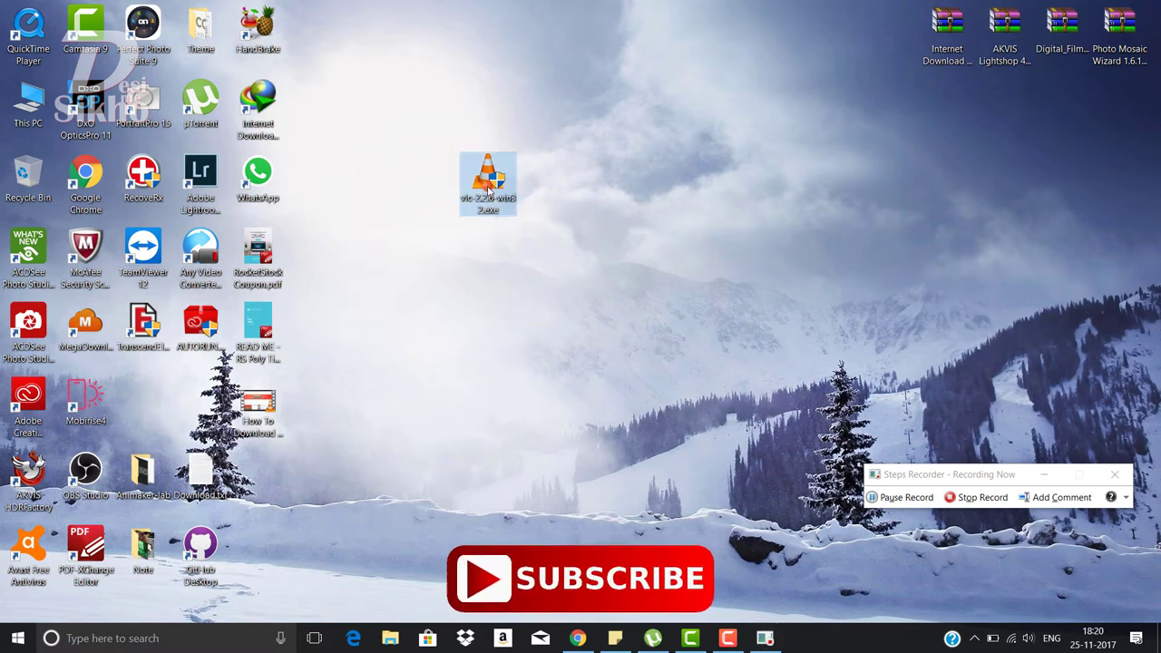
right_click(489, 188)
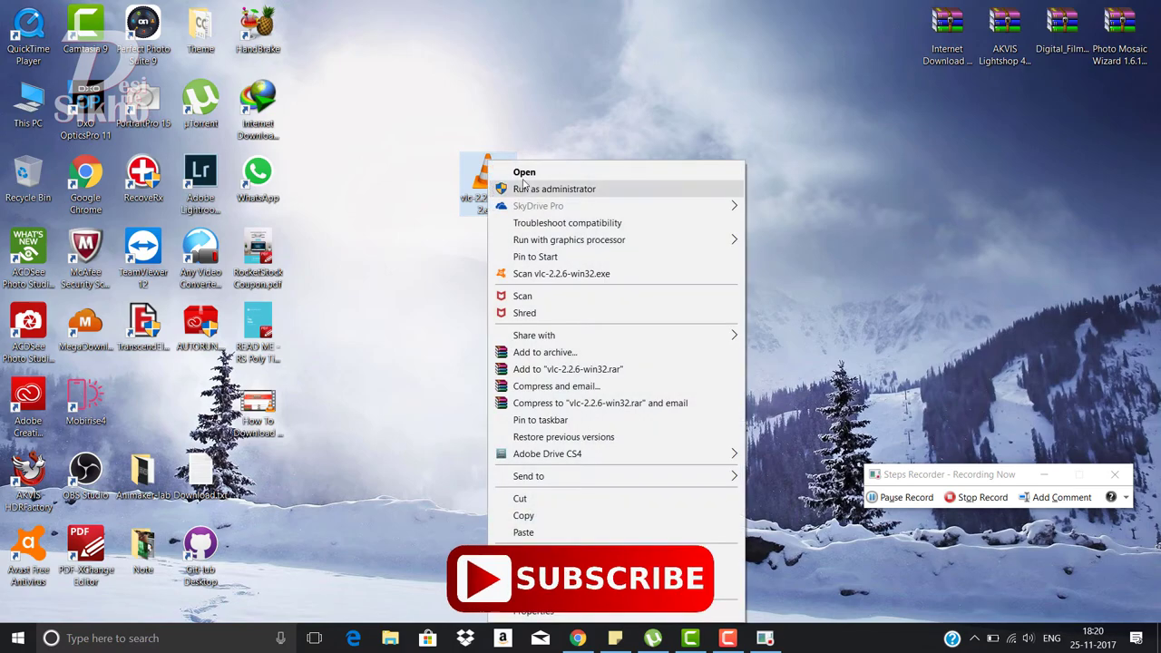
click(530, 174)
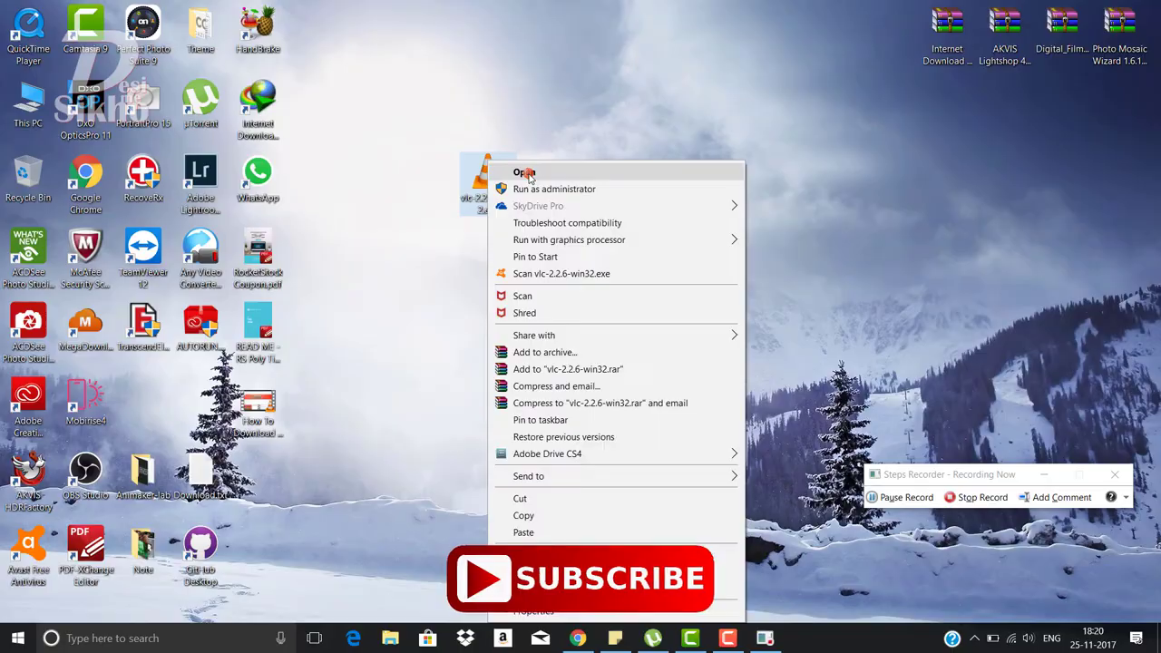
click(529, 174)
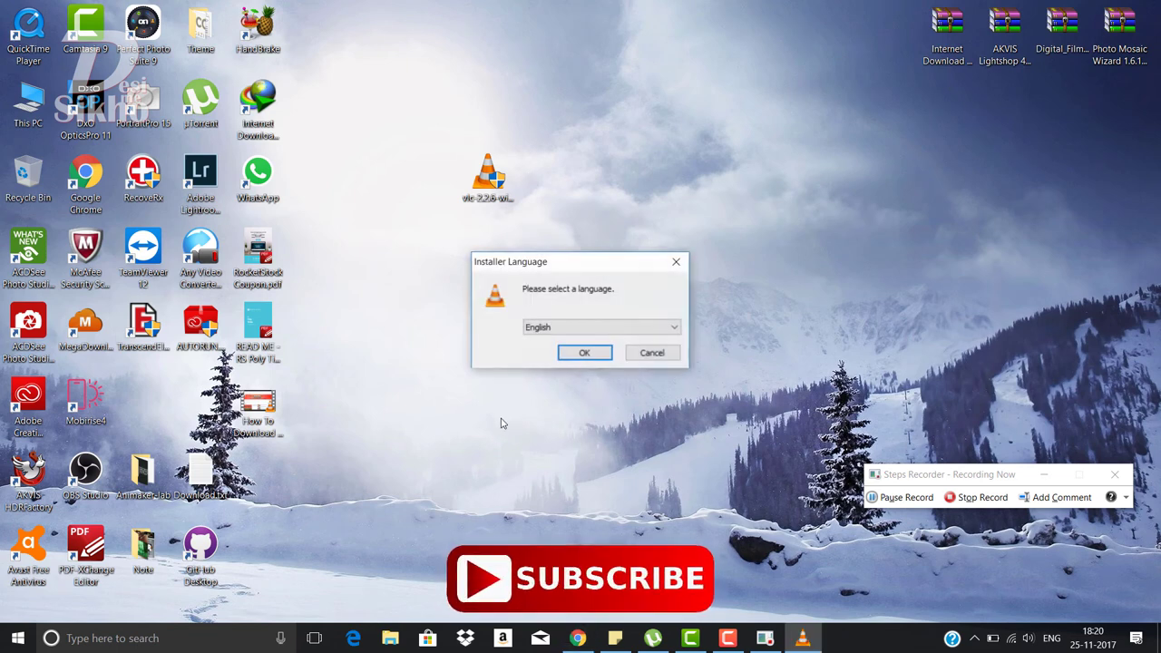
Install VLC media player in English with the default components and destination folder, finishing the wizard with Run VLC media player enabled.
click(588, 353)
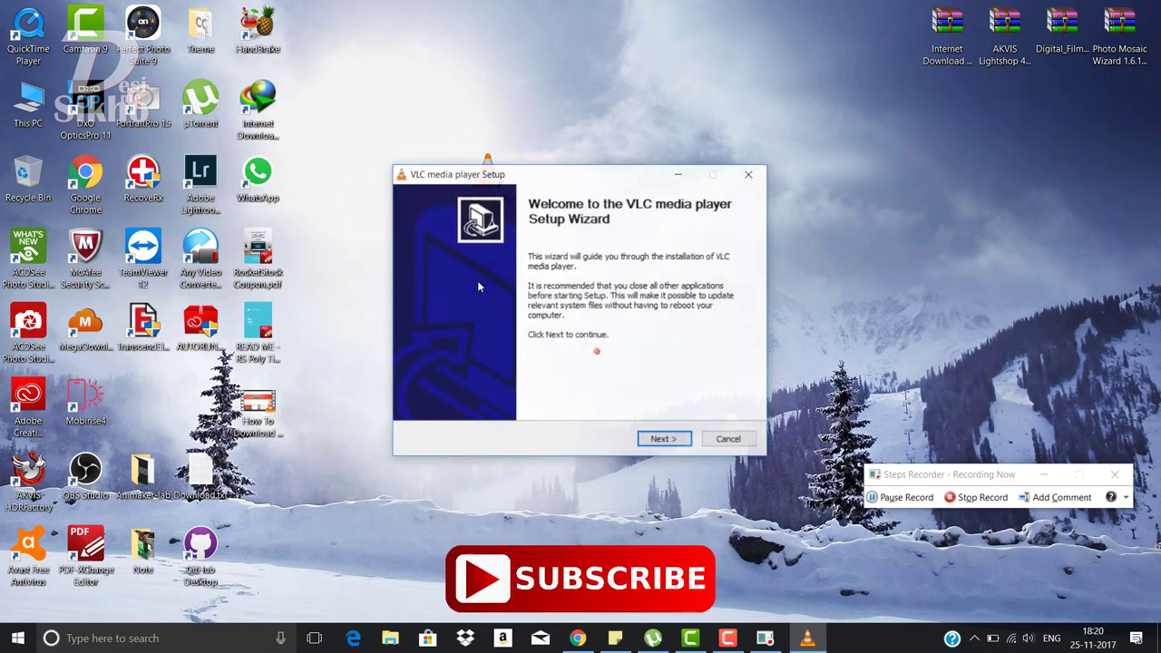
click(672, 439)
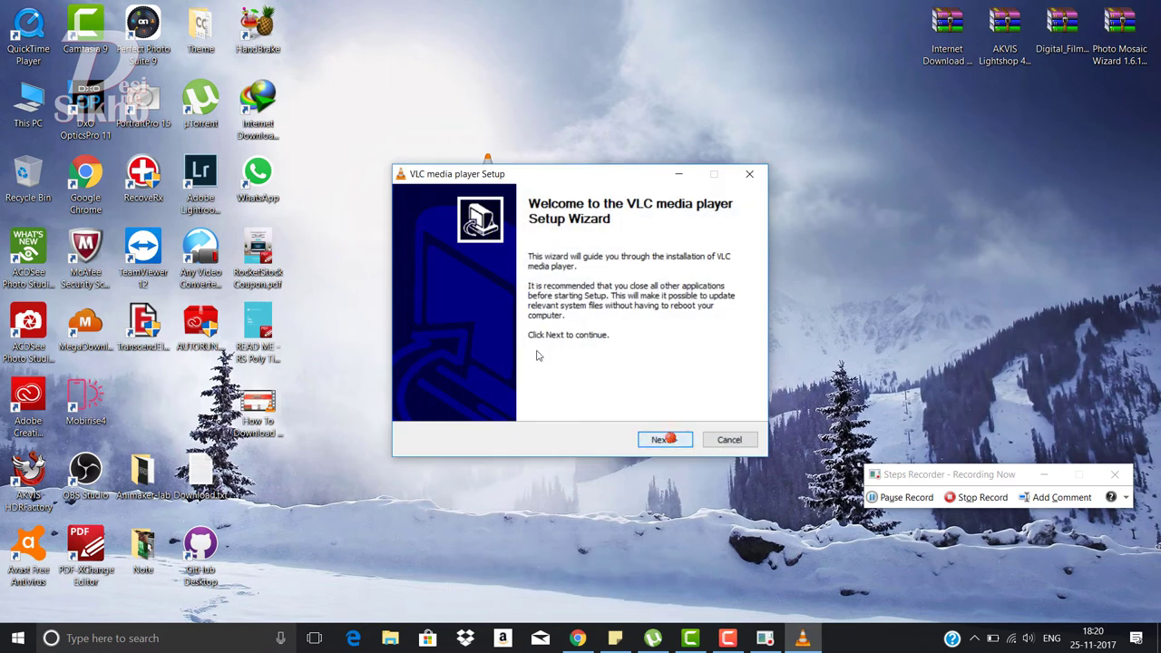
click(671, 439)
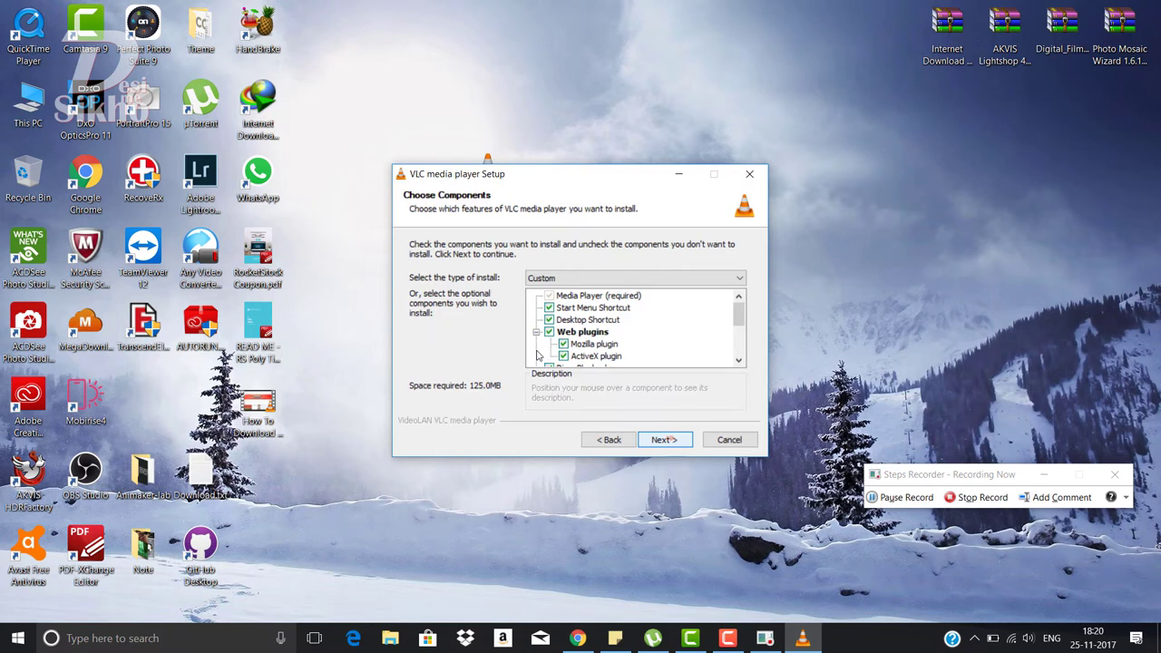
click(667, 439)
click(667, 440)
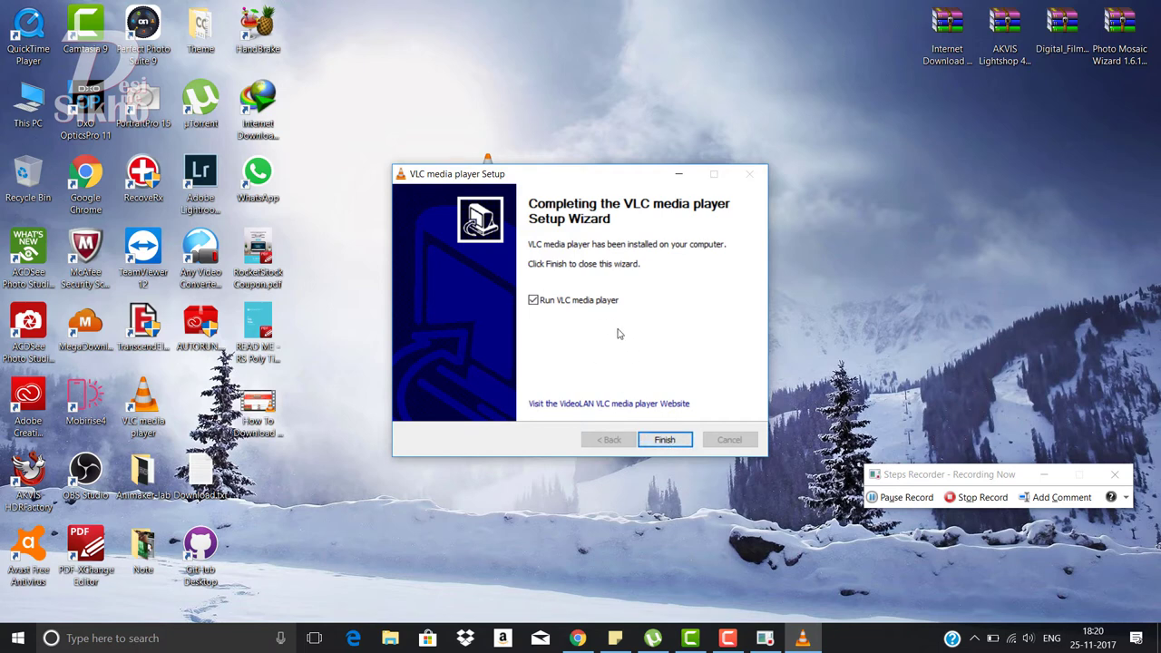
click(672, 444)
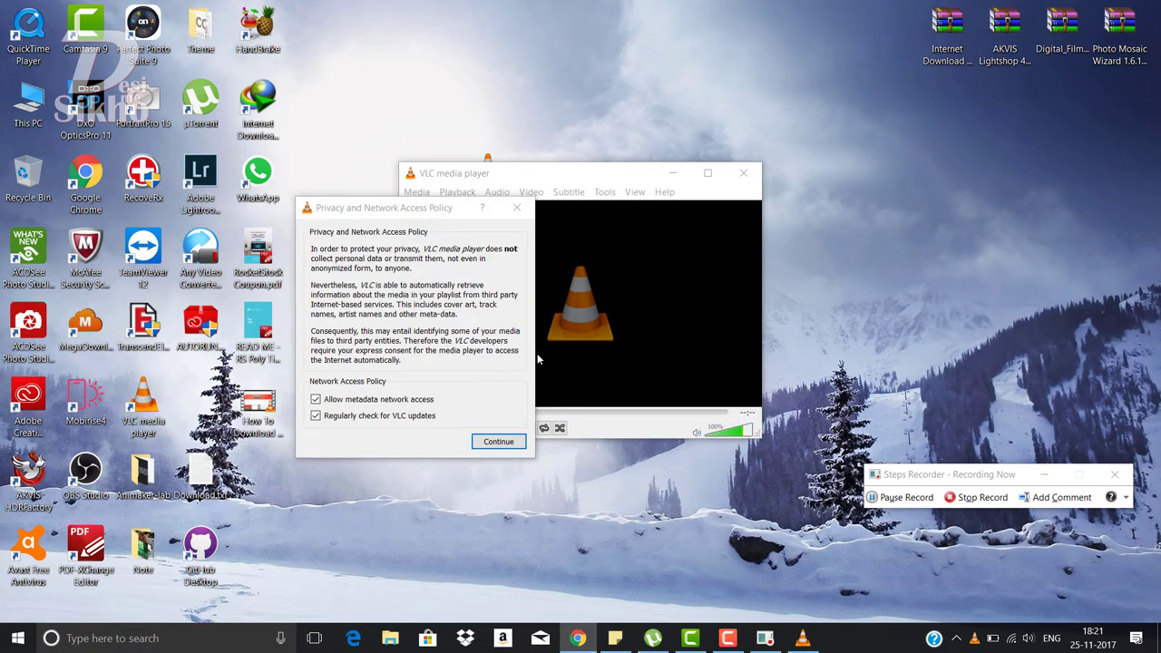
Accept VLC's privacy and network access policy with both options enabled, and stop the step recording.
click(497, 442)
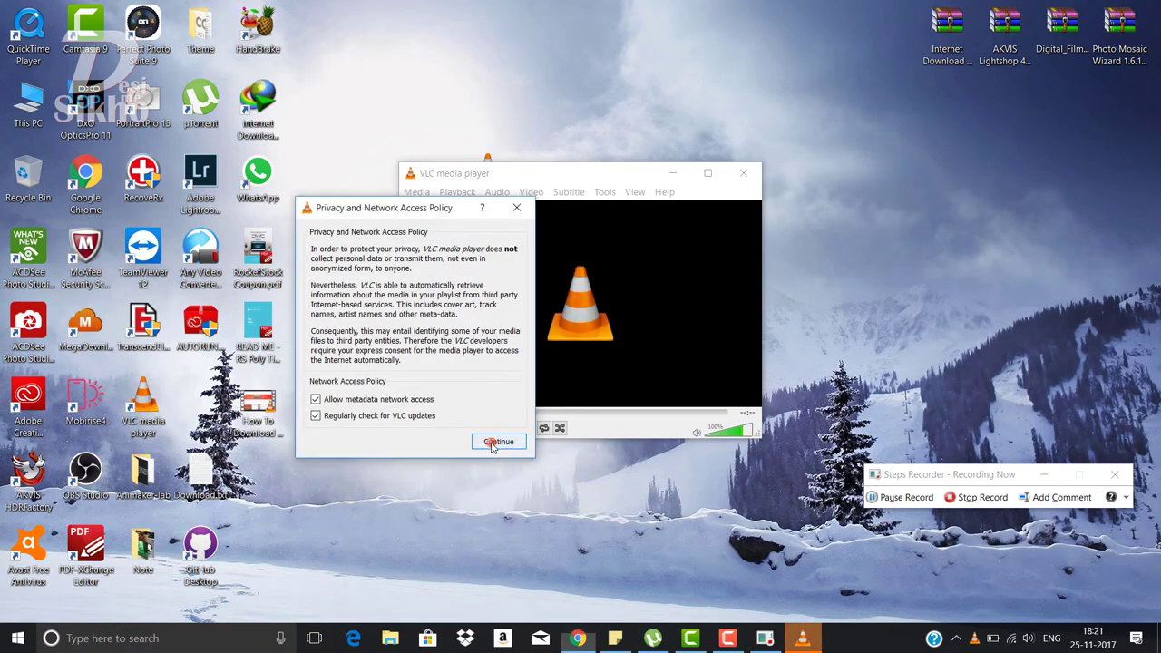
drag(557, 176, 548, 242)
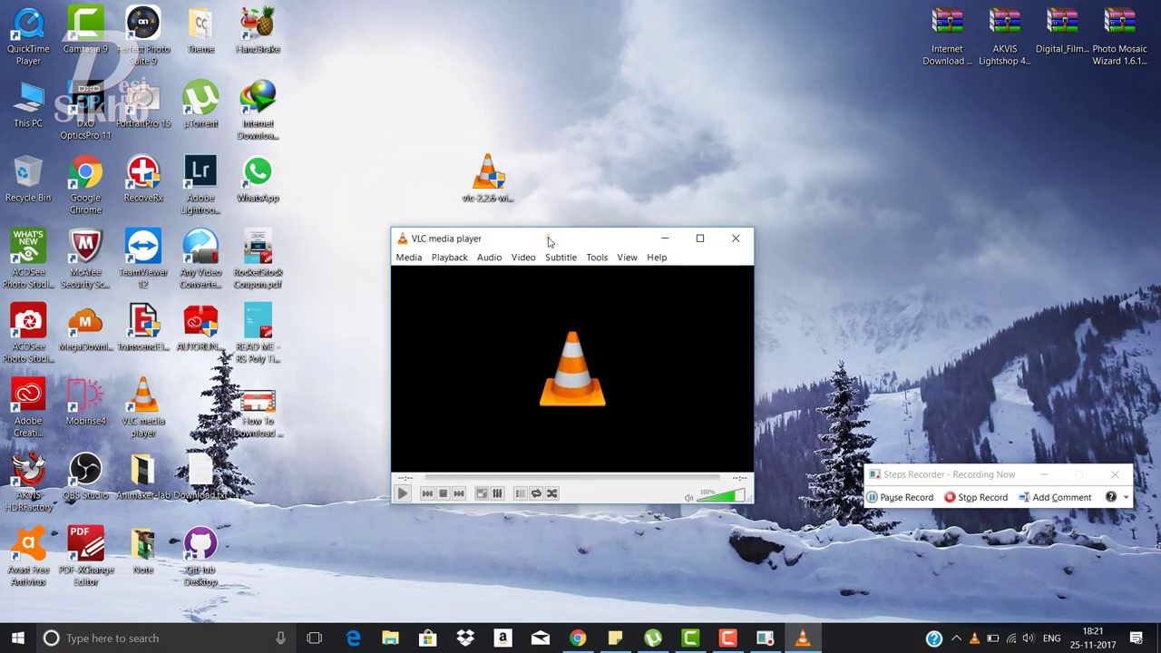
click(985, 500)
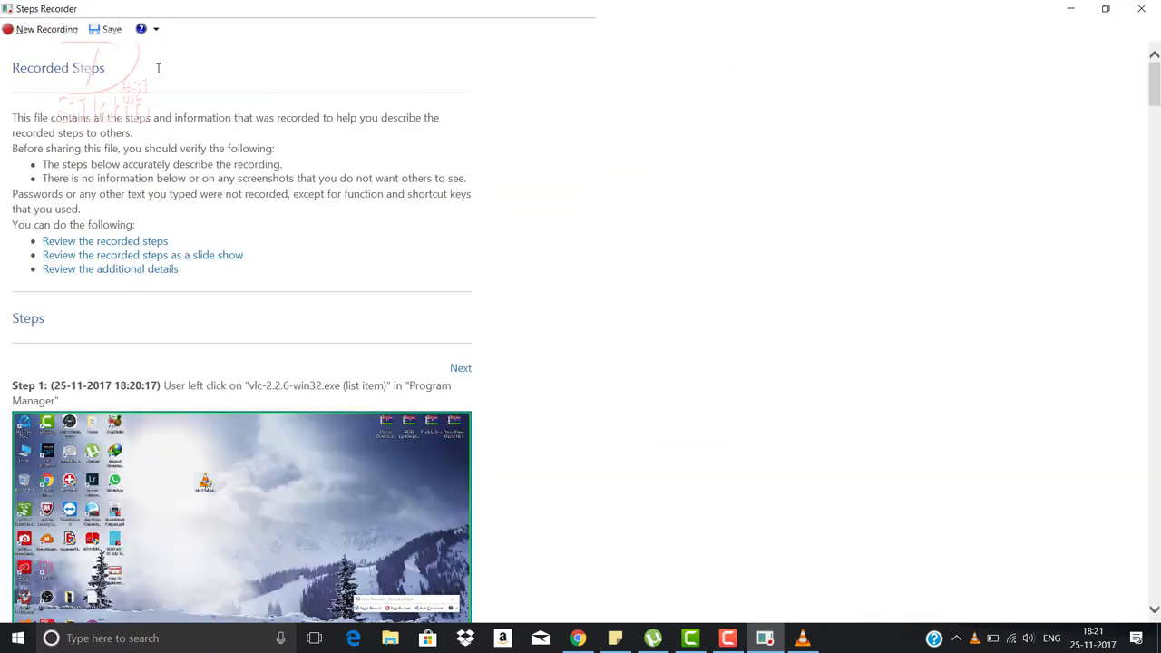
Review the Recorded Steps report from its introduction through Step 4, checking the screenshots of launching the VLC installer.
scroll(109, 218, down, 2)
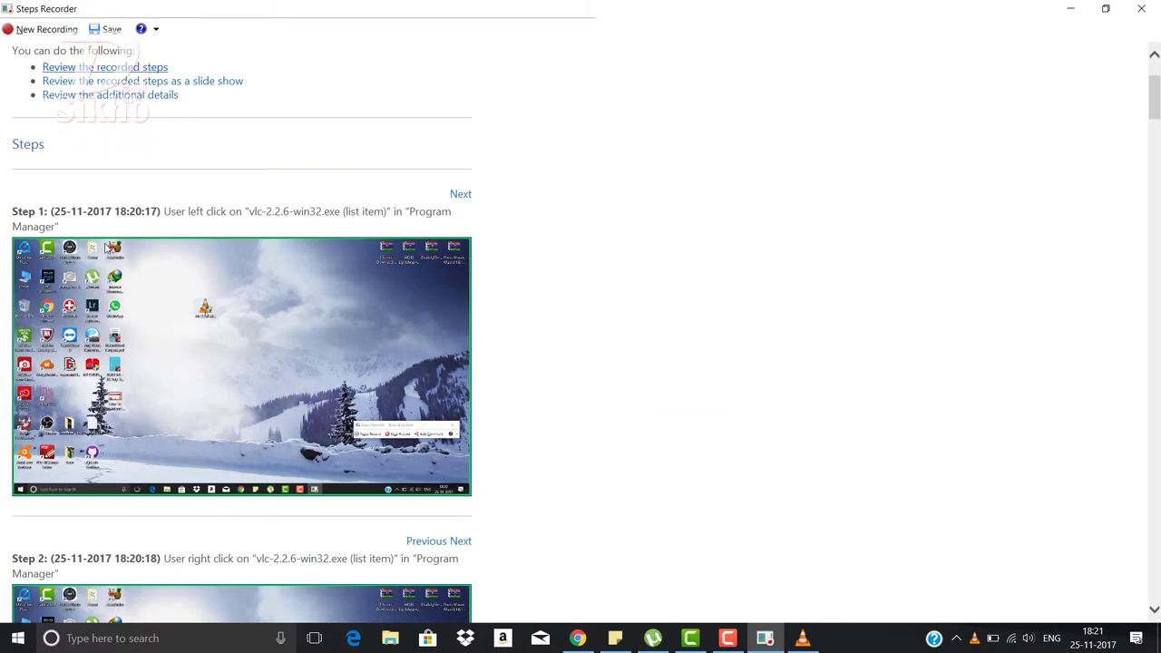
scroll(109, 218, up, 2)
scroll(166, 228, down, 3)
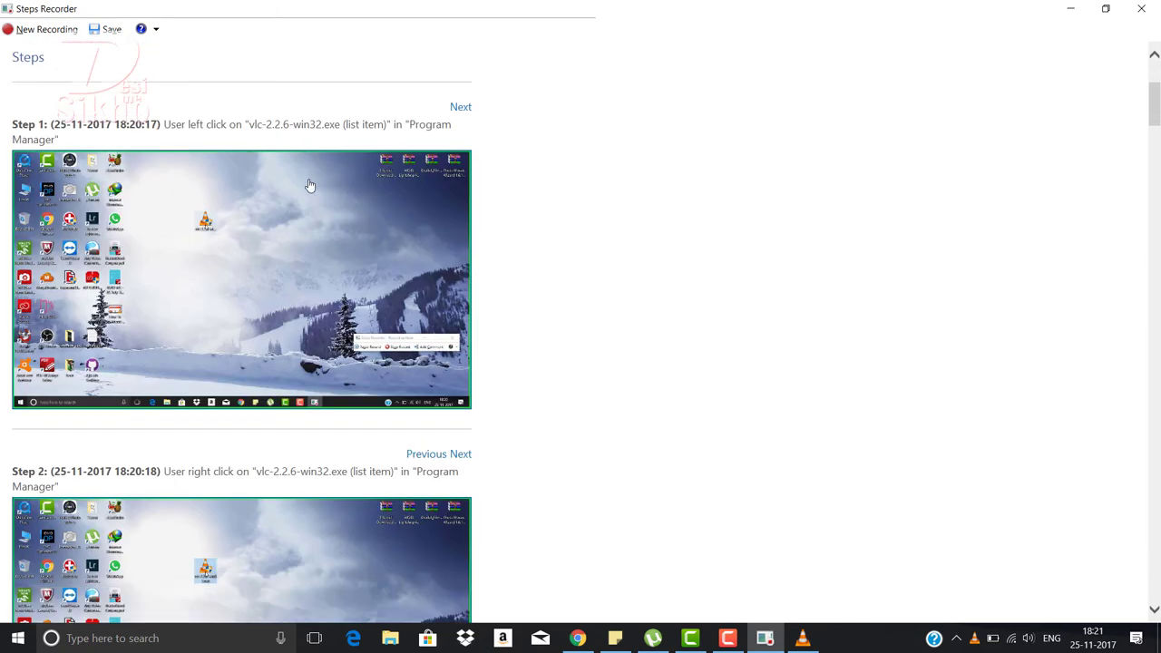
scroll(308, 184, up, 1)
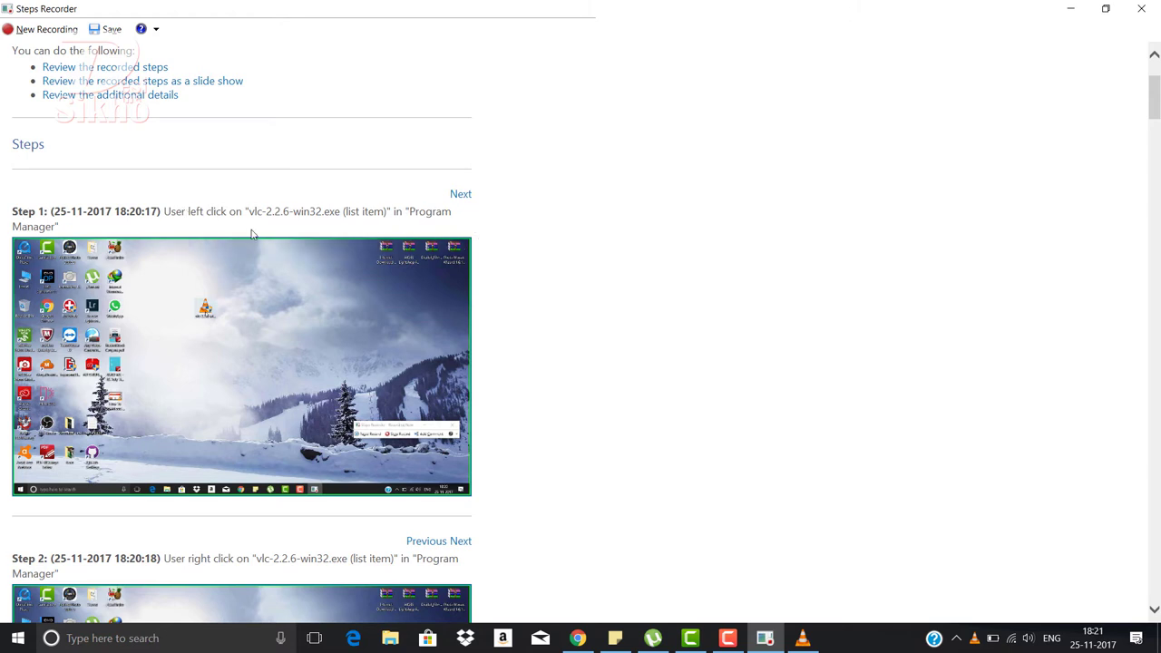
scroll(223, 295, down, 1)
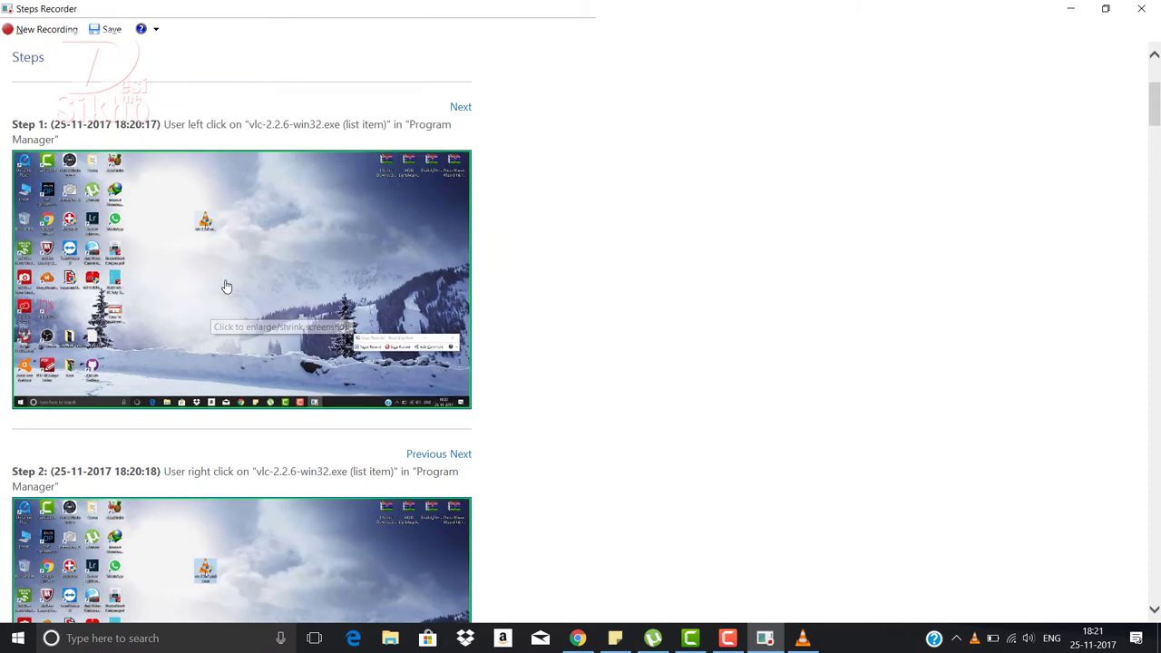
scroll(227, 286, down, 4)
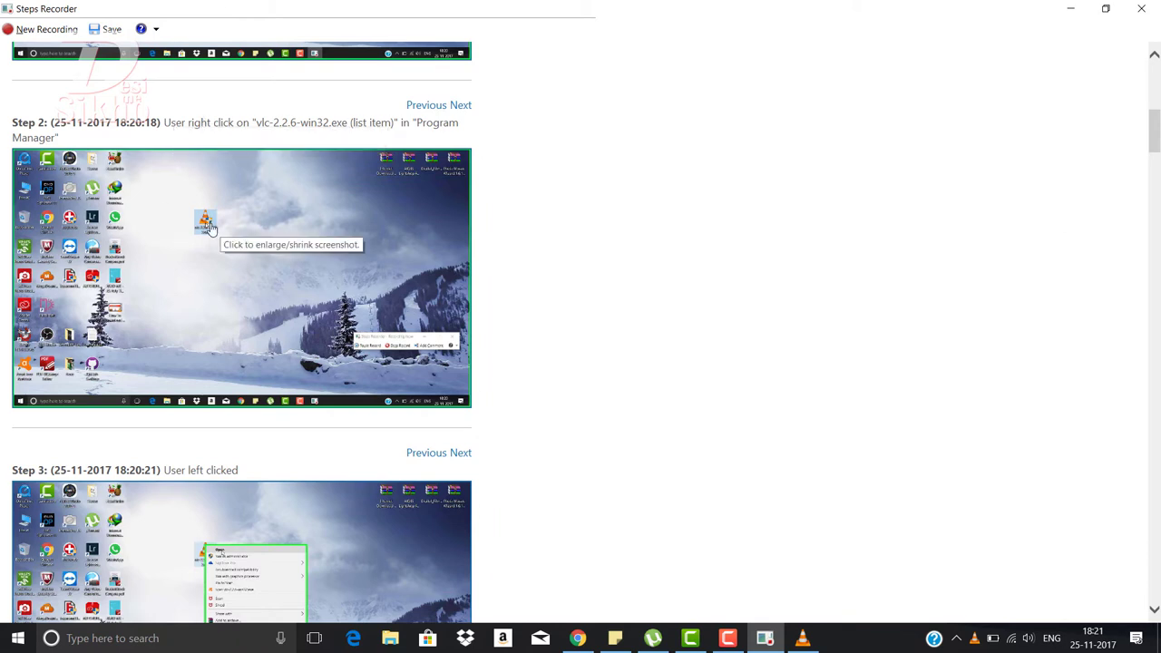
scroll(238, 228, down, 5)
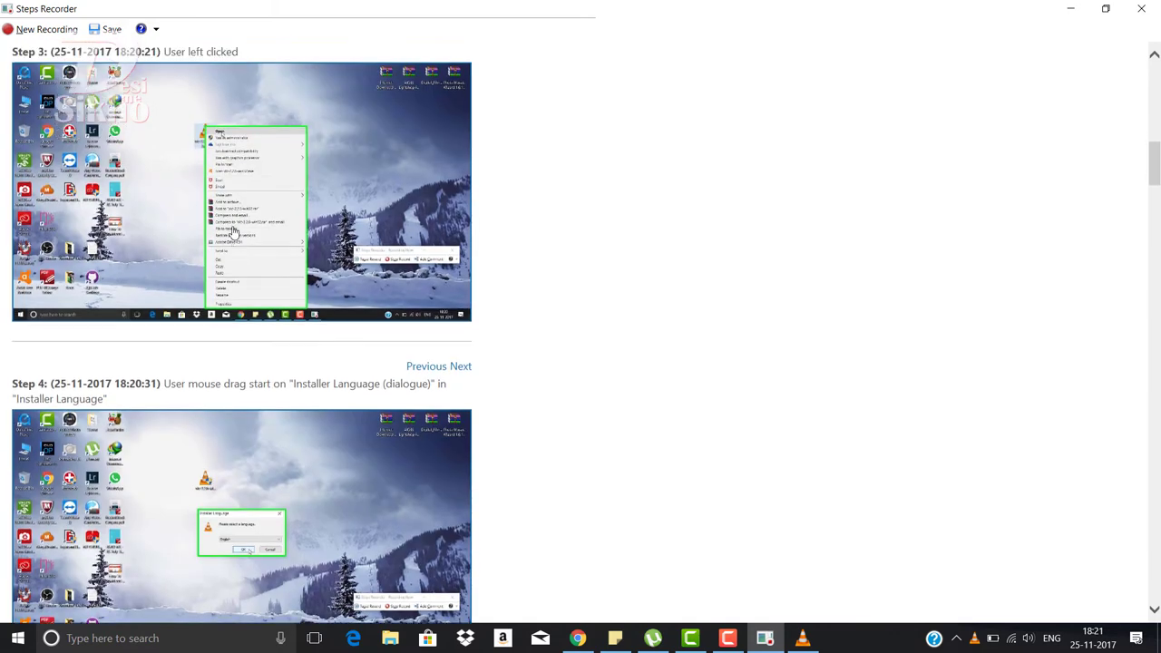
scroll(231, 232, up, 2)
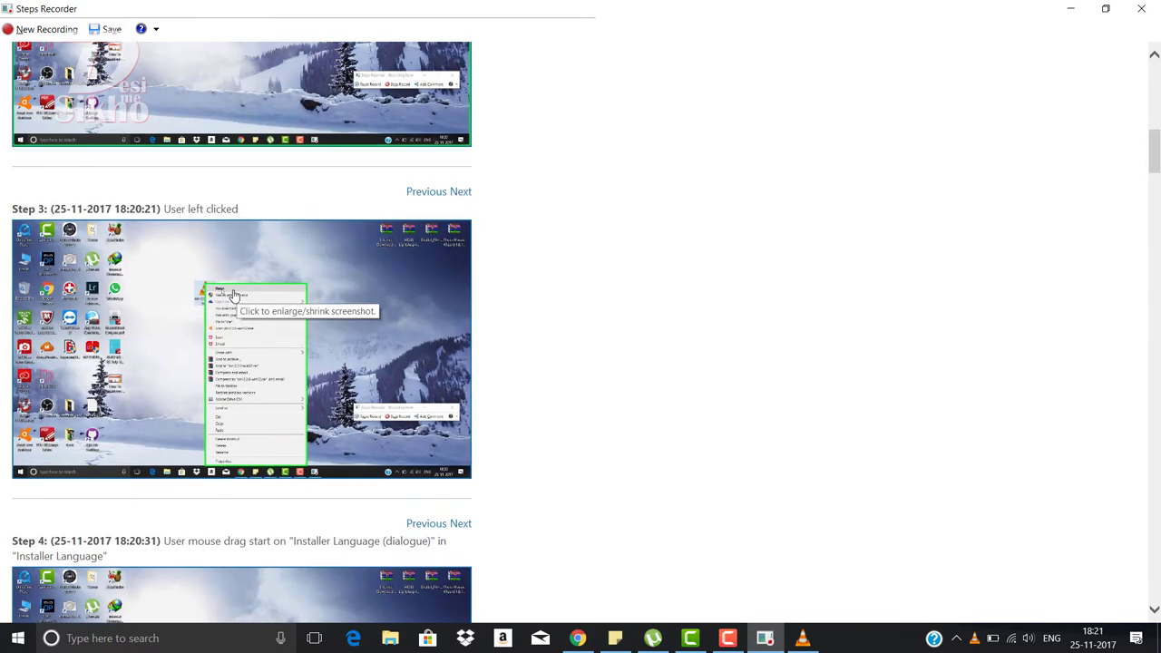
scroll(233, 299, down, 3)
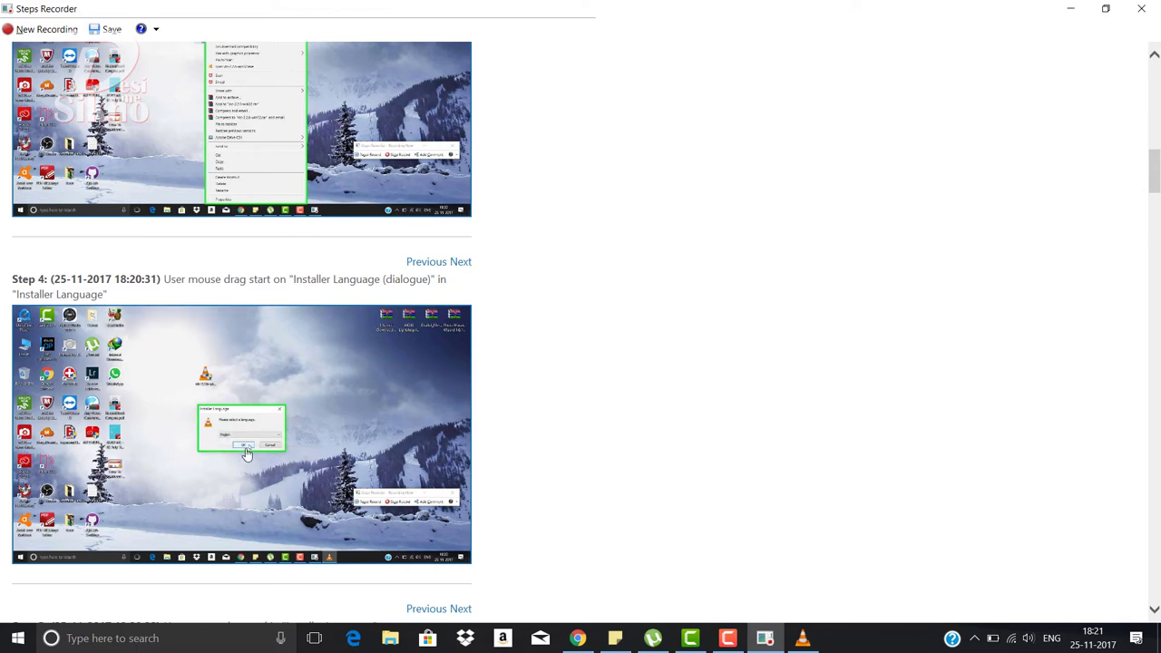
Review Steps 5 to 12 of the report, checking the descriptions and screenshots of the VLC setup wizard pages.
scroll(311, 380, down, 5)
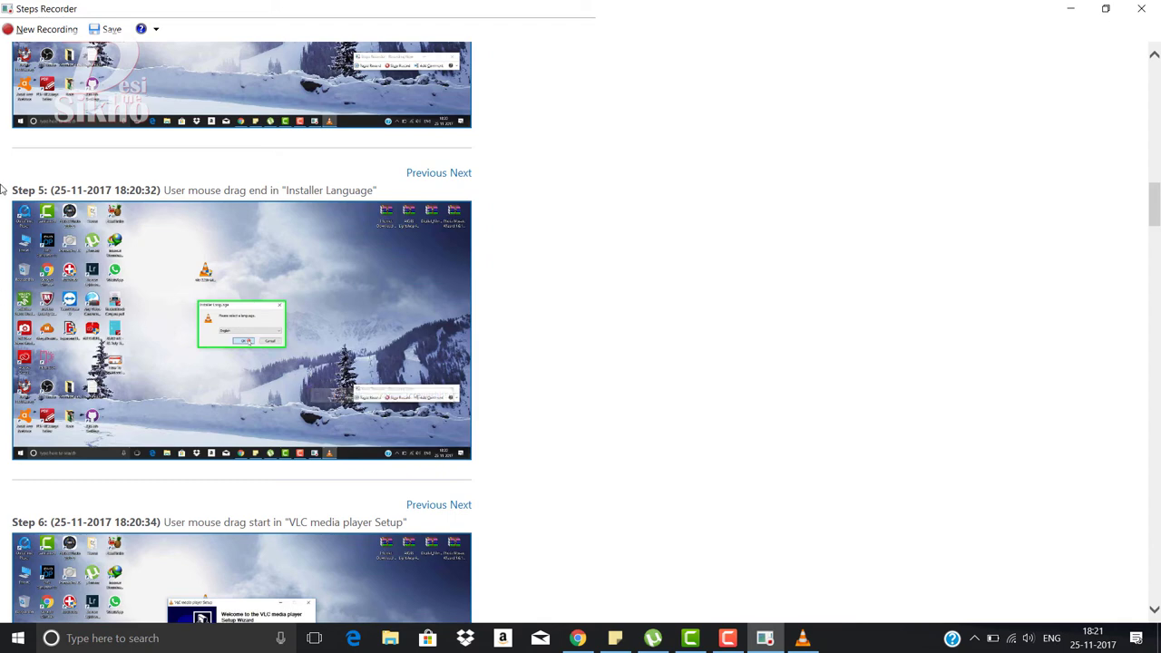
scroll(16, 216, down, 3)
scroll(16, 216, down, 4)
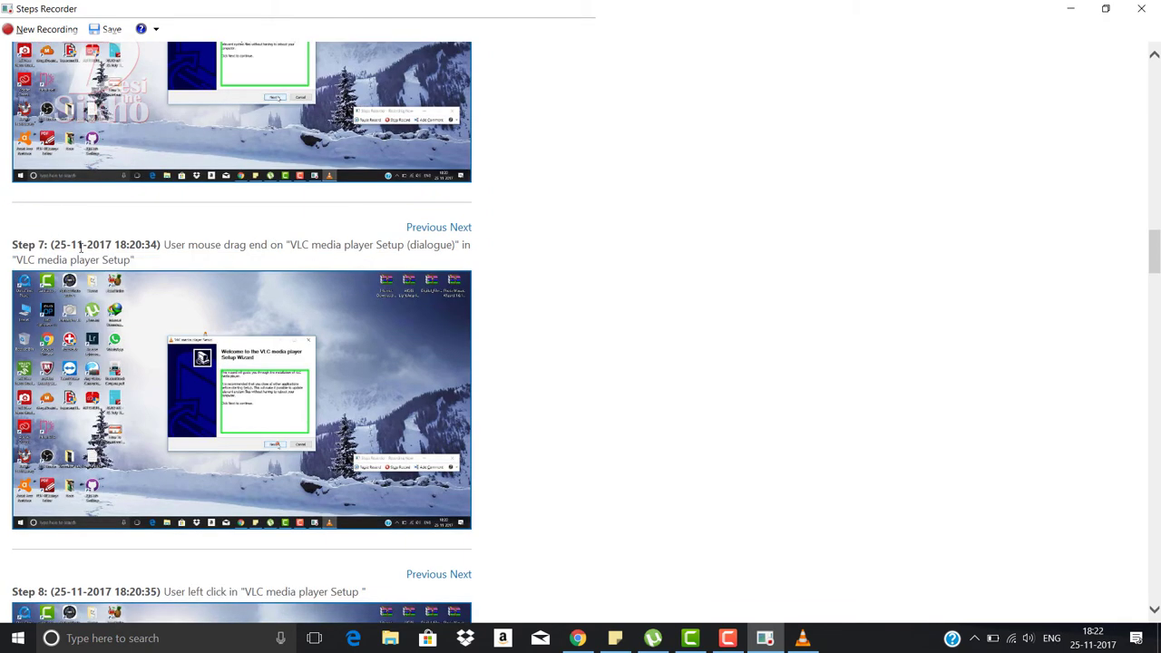
scroll(117, 241, down, 2)
scroll(156, 203, up, 1)
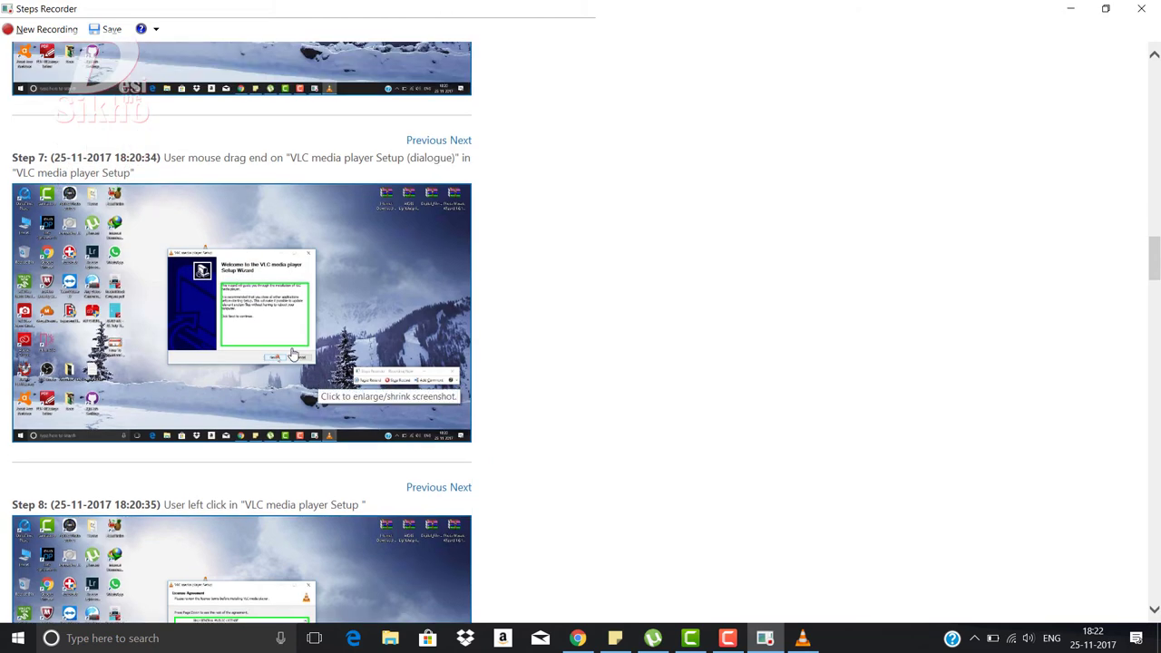
scroll(293, 372, down, 1)
scroll(283, 273, down, 3)
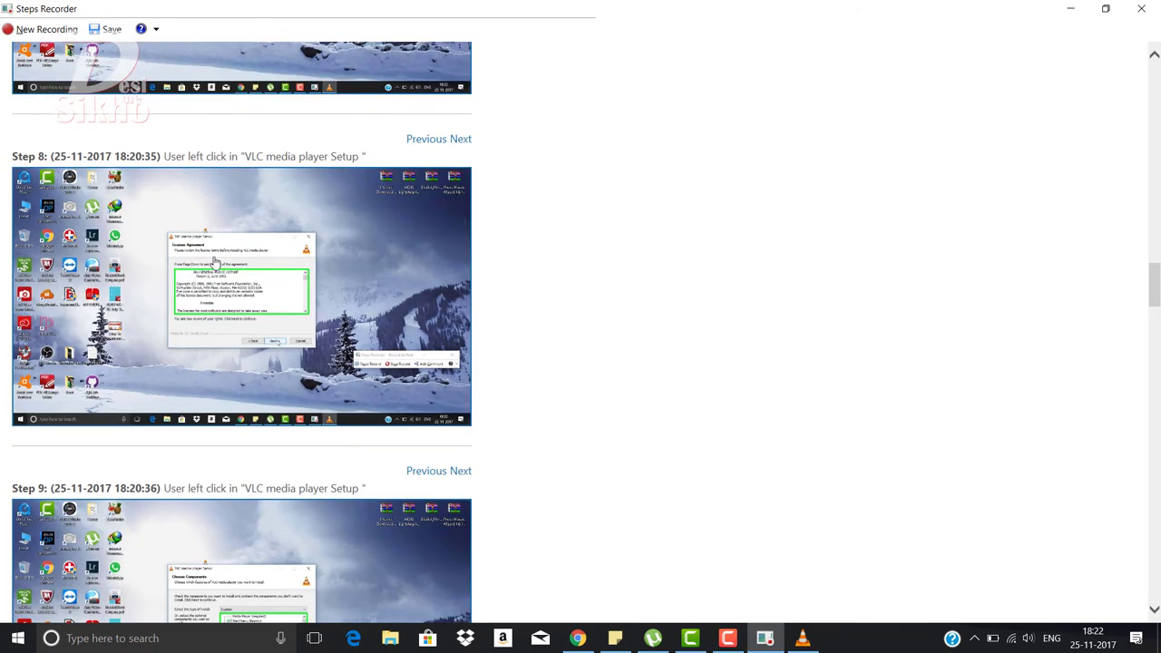
scroll(299, 327, up, 1)
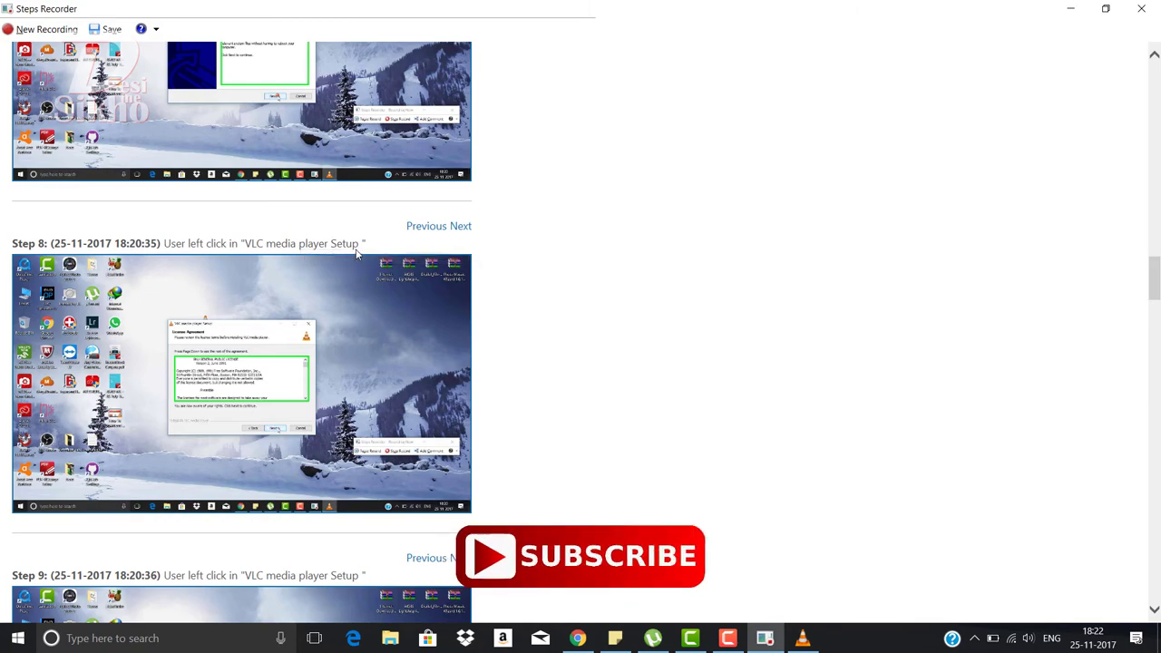
scroll(300, 335, down, 6)
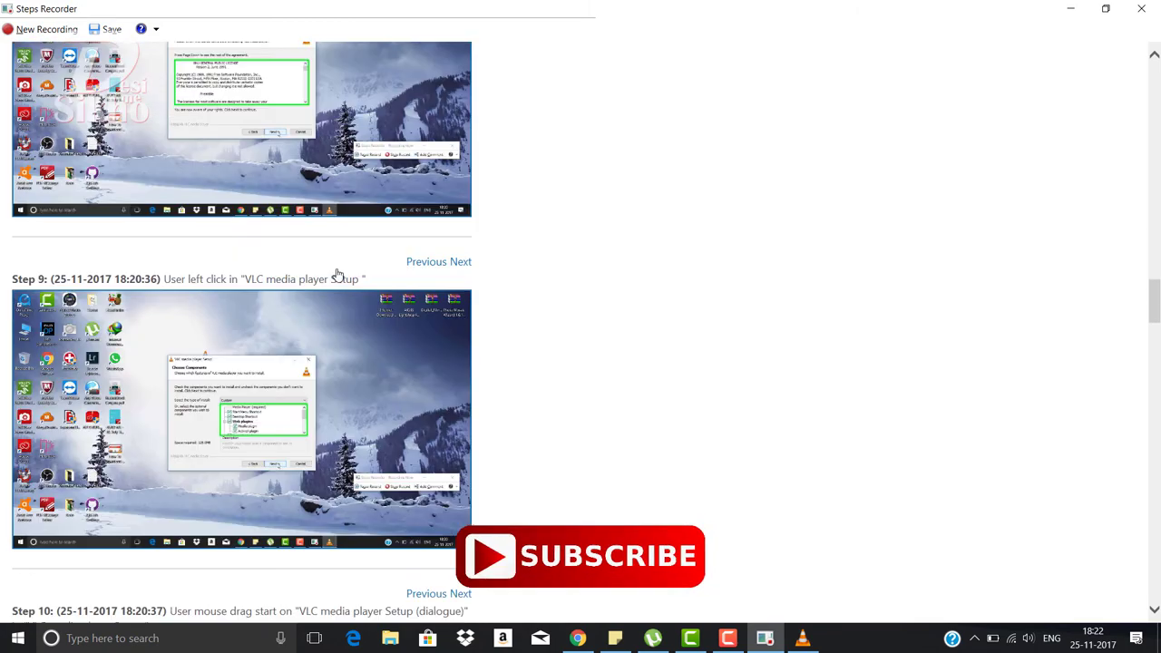
scroll(332, 253, up, 2)
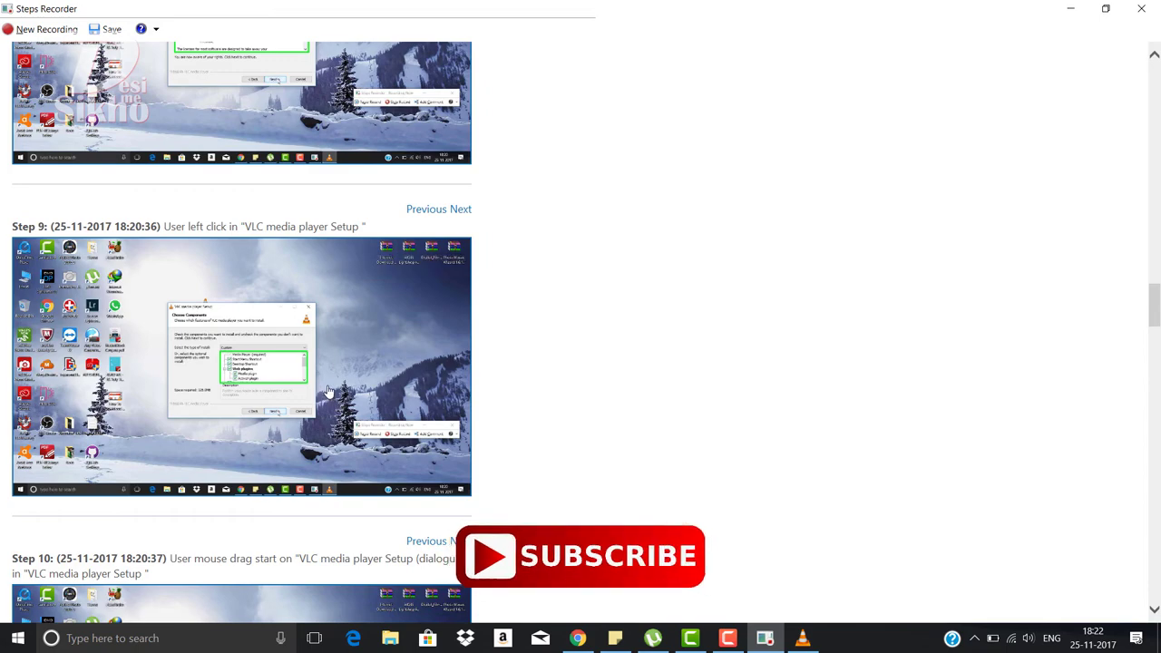
scroll(332, 253, down, 4)
scroll(332, 254, down, 8)
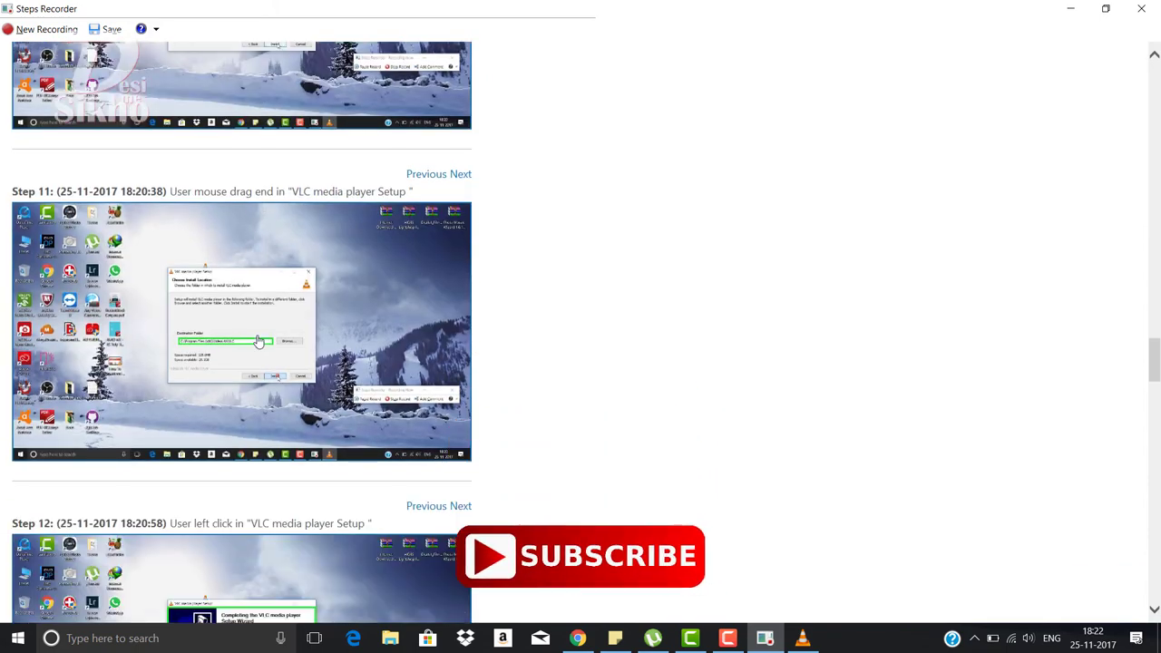
Examine the report's remaining steps from Step 13 and the Additional Details section, and return towards the start of the report.
scroll(258, 341, down, 3)
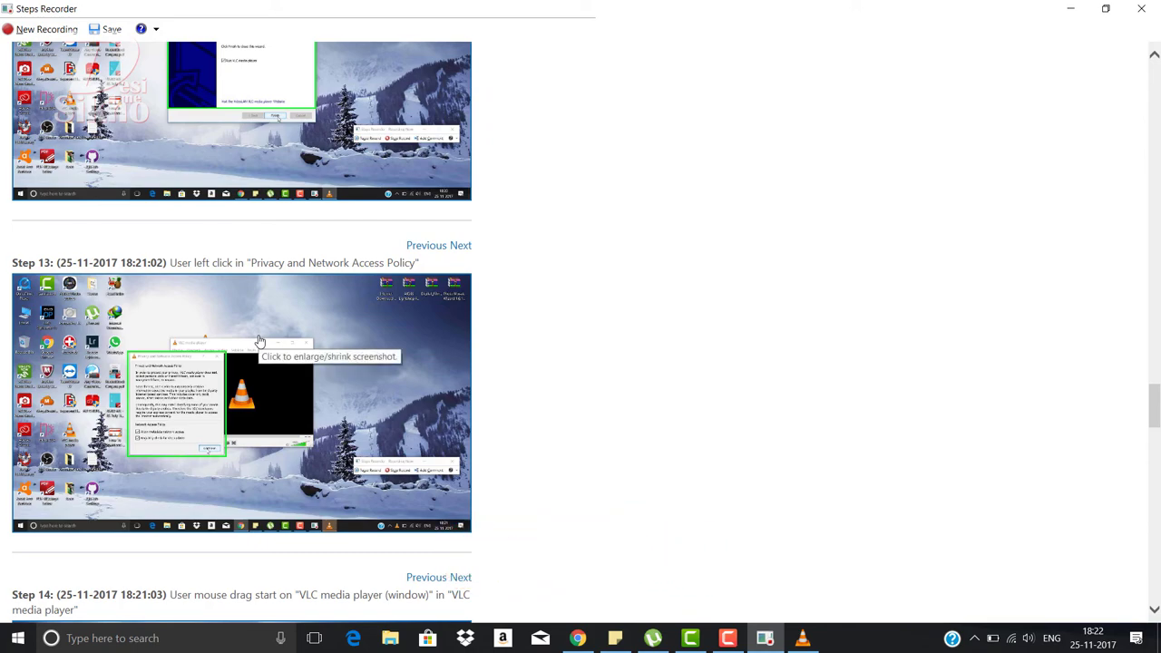
scroll(262, 339, down, 10)
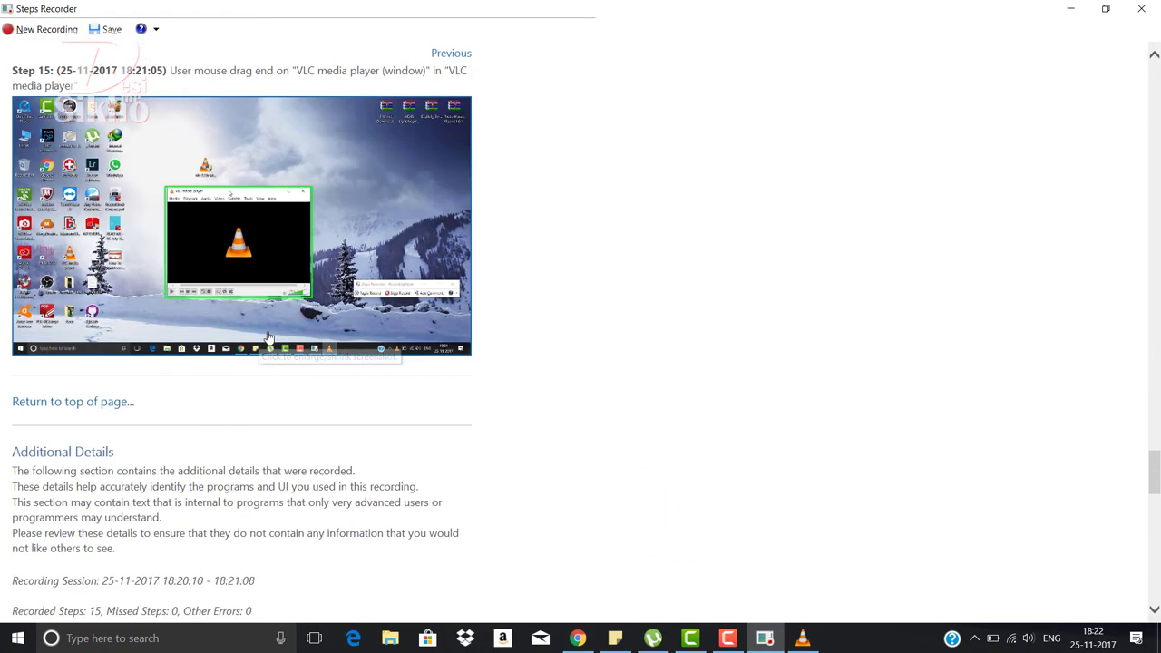
scroll(272, 317, down, 5)
scroll(279, 305, down, 5)
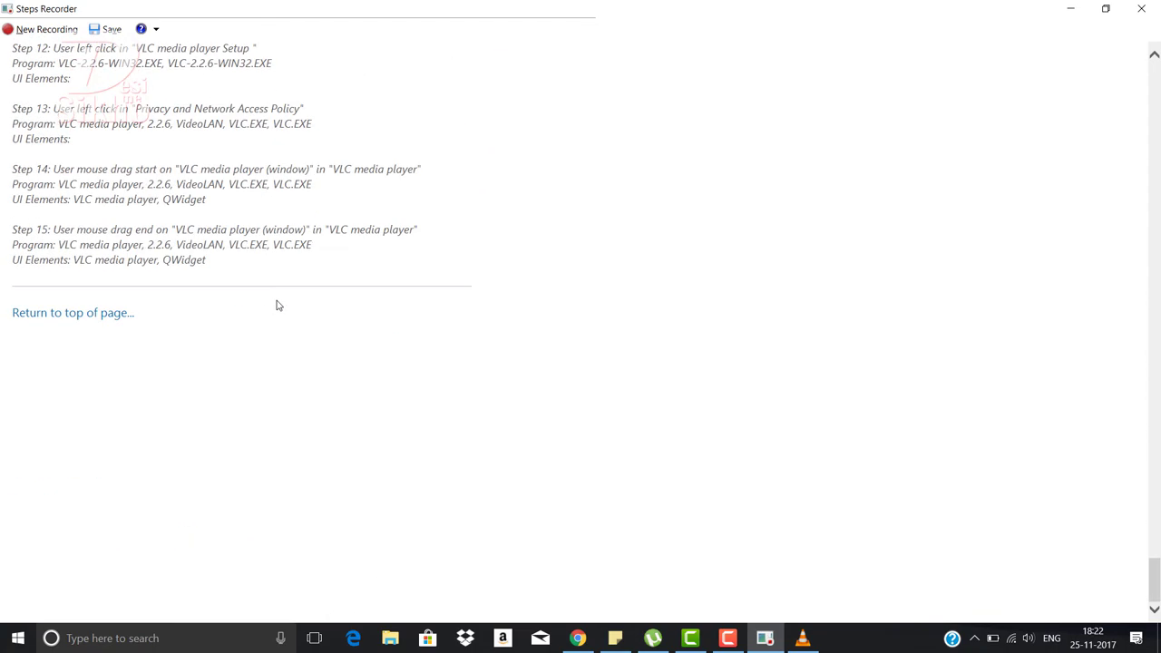
scroll(278, 308, up, 10)
scroll(279, 323, up, 20)
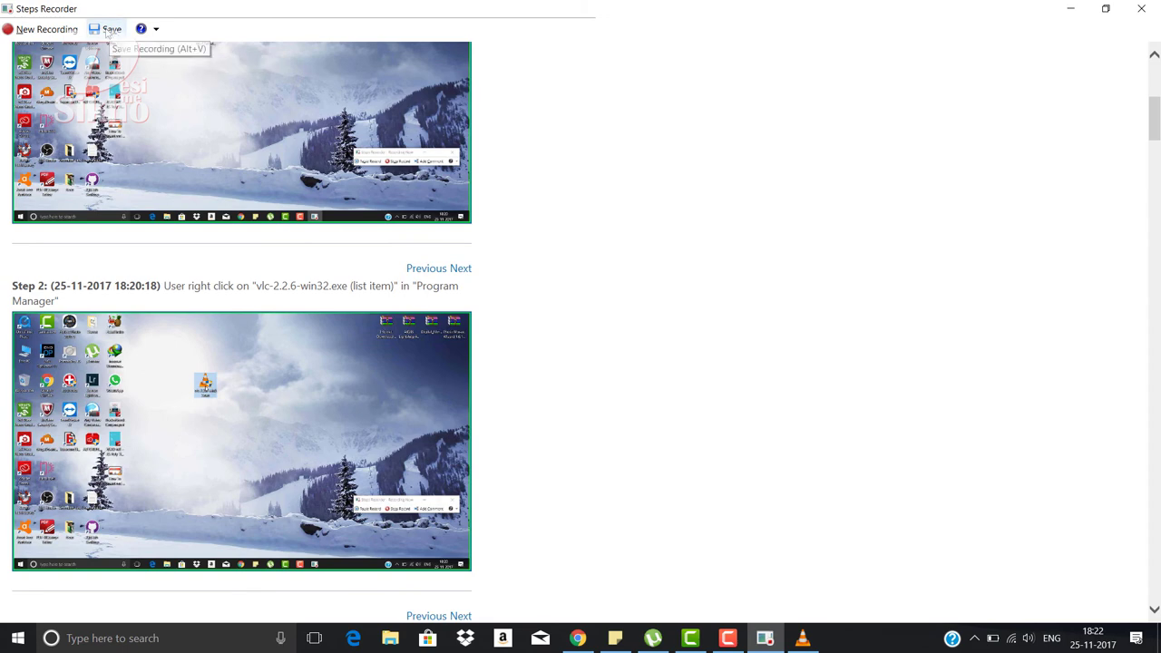
Save the recording to the desktop as a ZIP file named Demo, and close Steps Recorder and VLC media player.
click(107, 30)
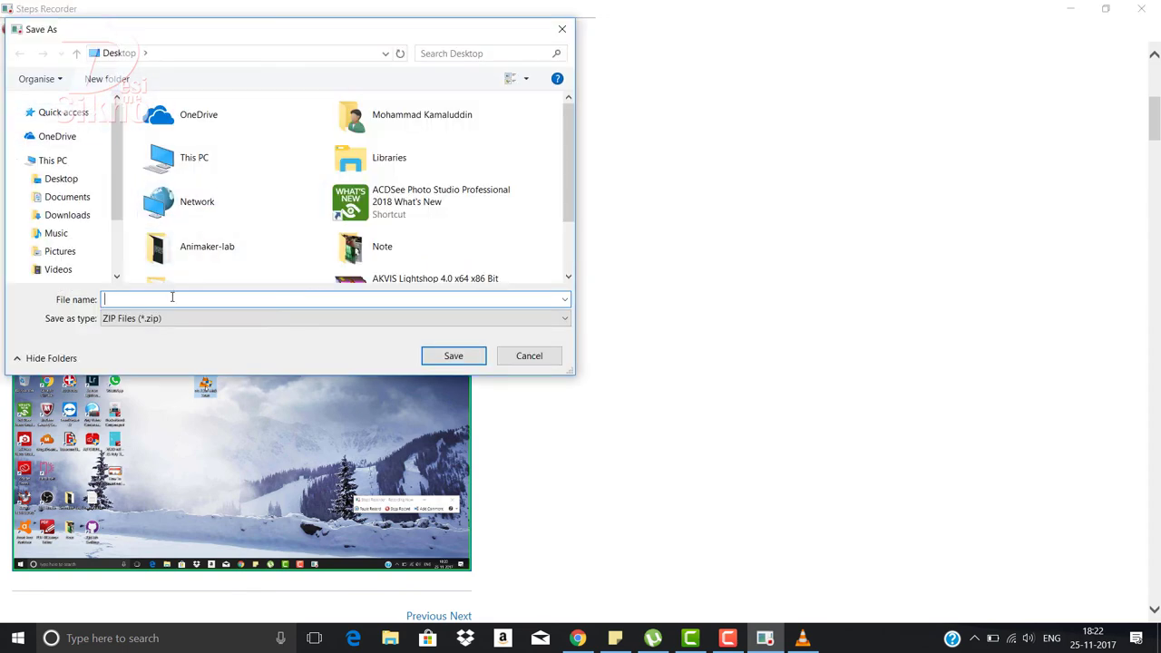
text(Demo)
click(437, 358)
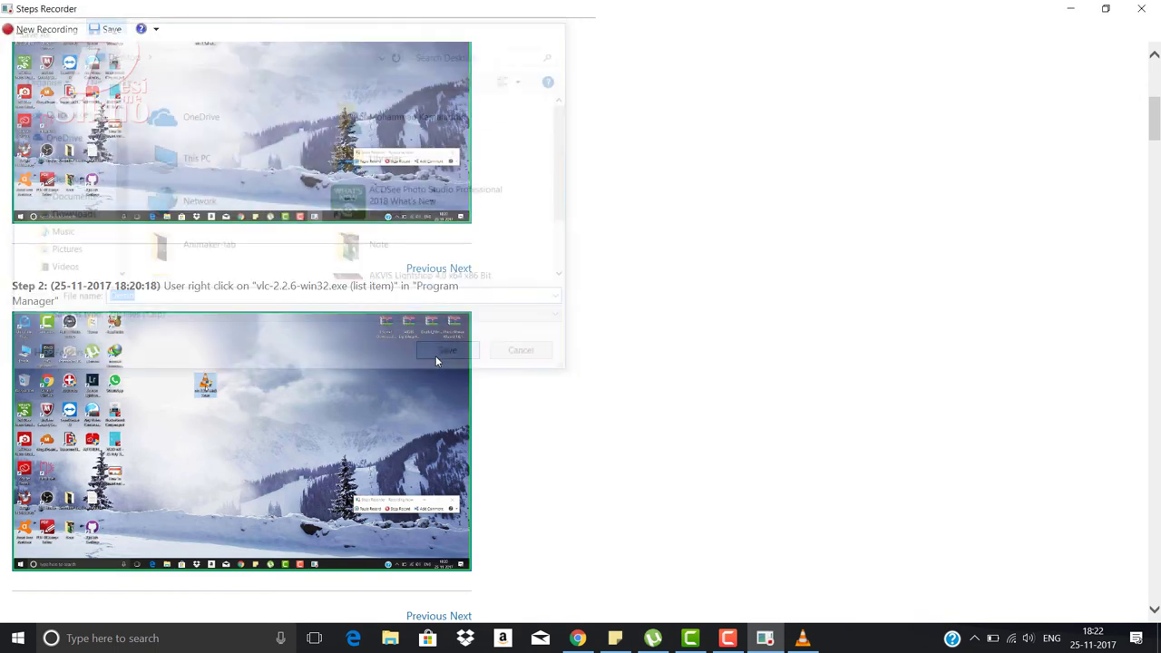
click(1141, 8)
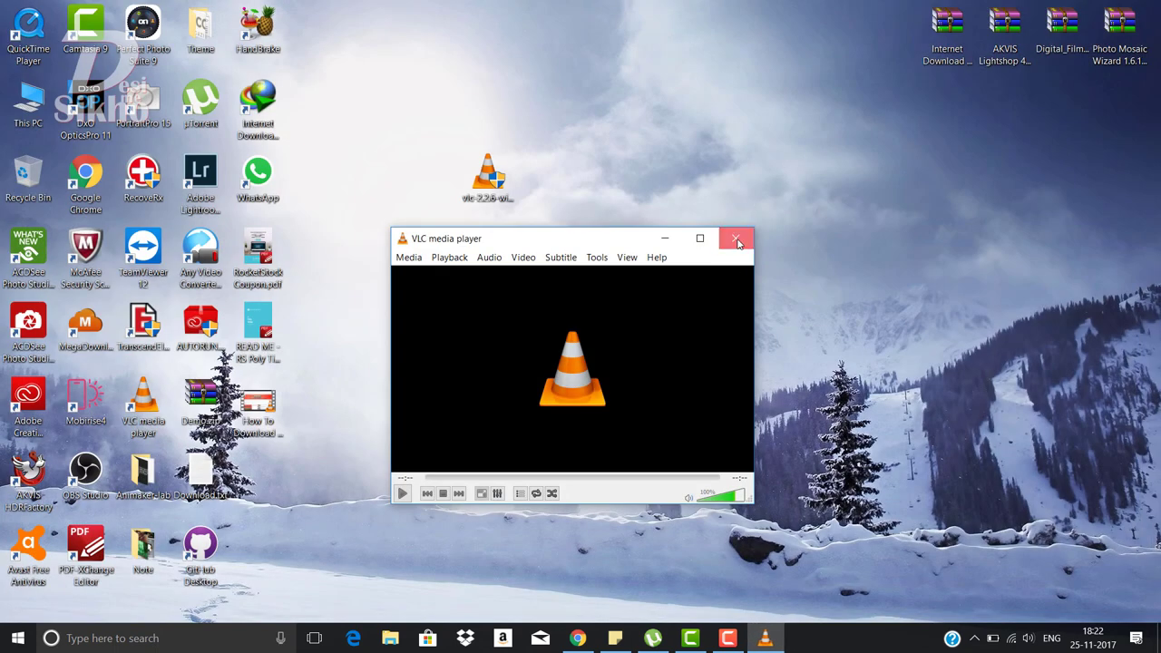
click(736, 236)
Move Demo.zip to a clear area of the desktop and open its Recording_20171125_1822.mht in Internet Explorer, closing the welcome tab.
drag(203, 406, 598, 251)
double_click(599, 252)
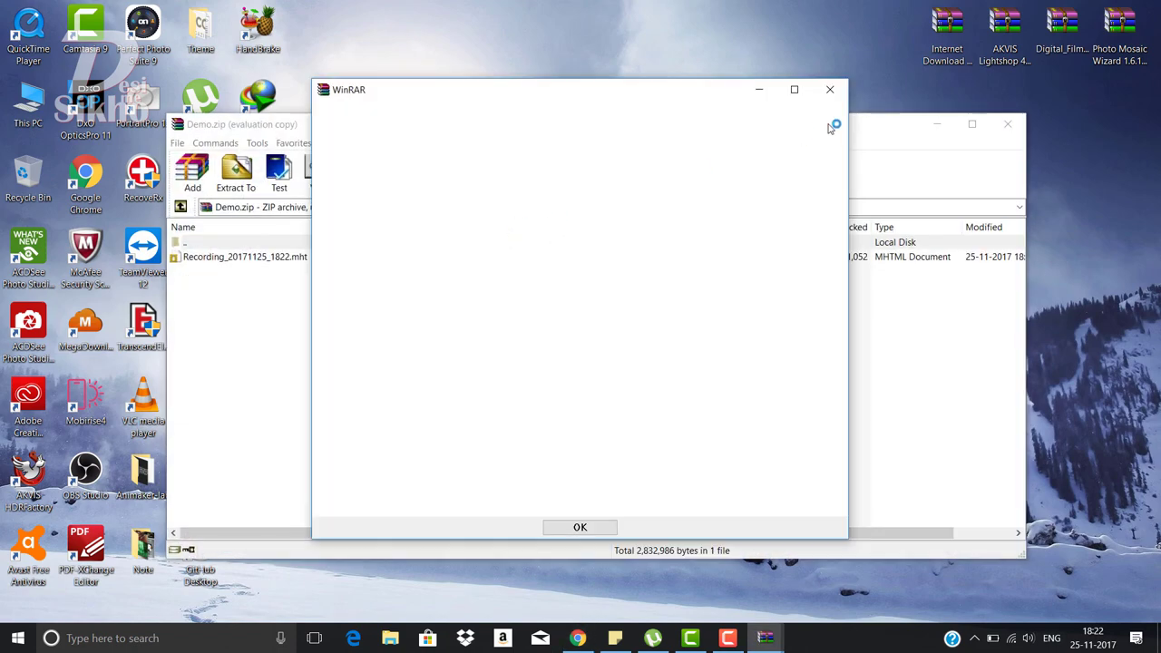
click(829, 89)
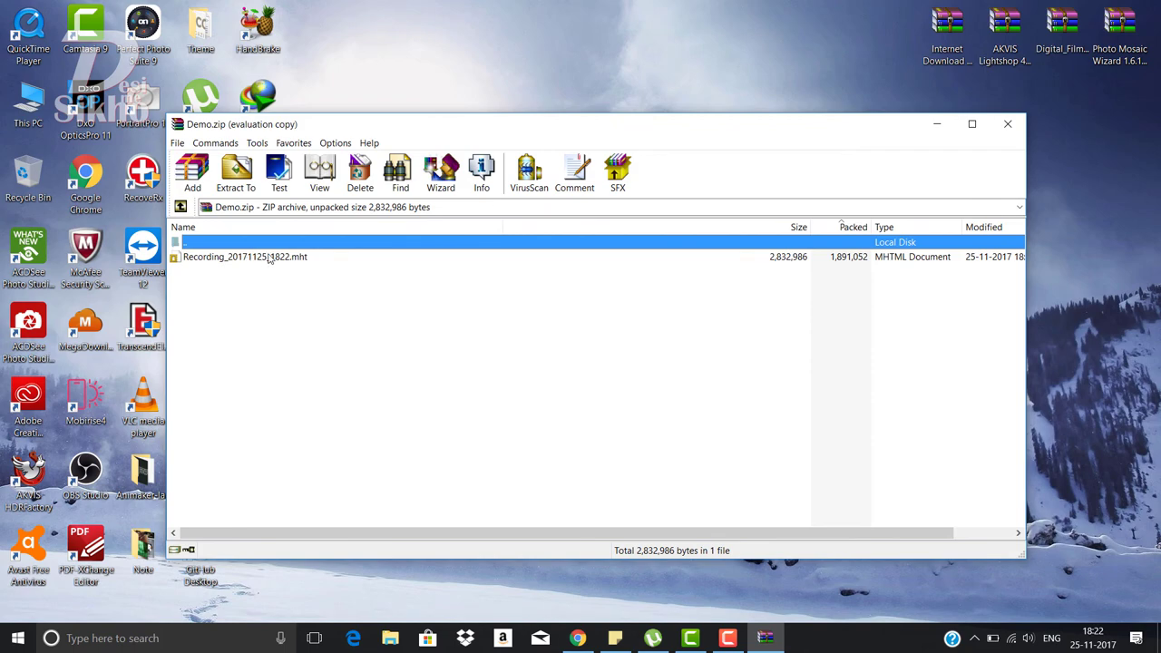
double_click(269, 258)
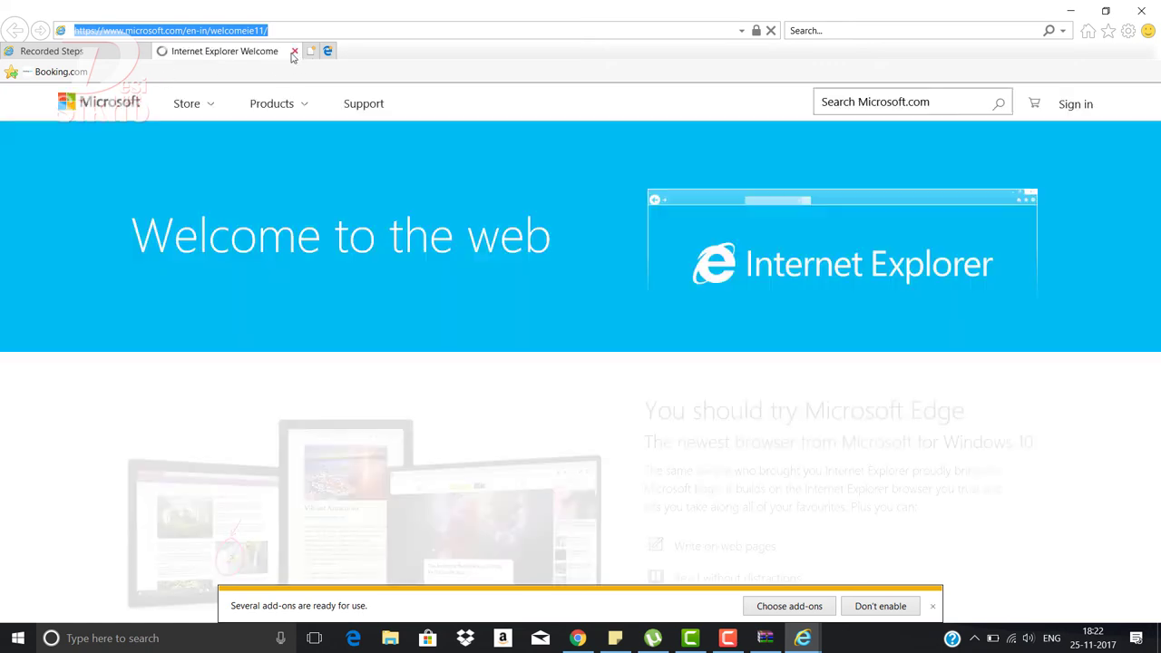
click(294, 51)
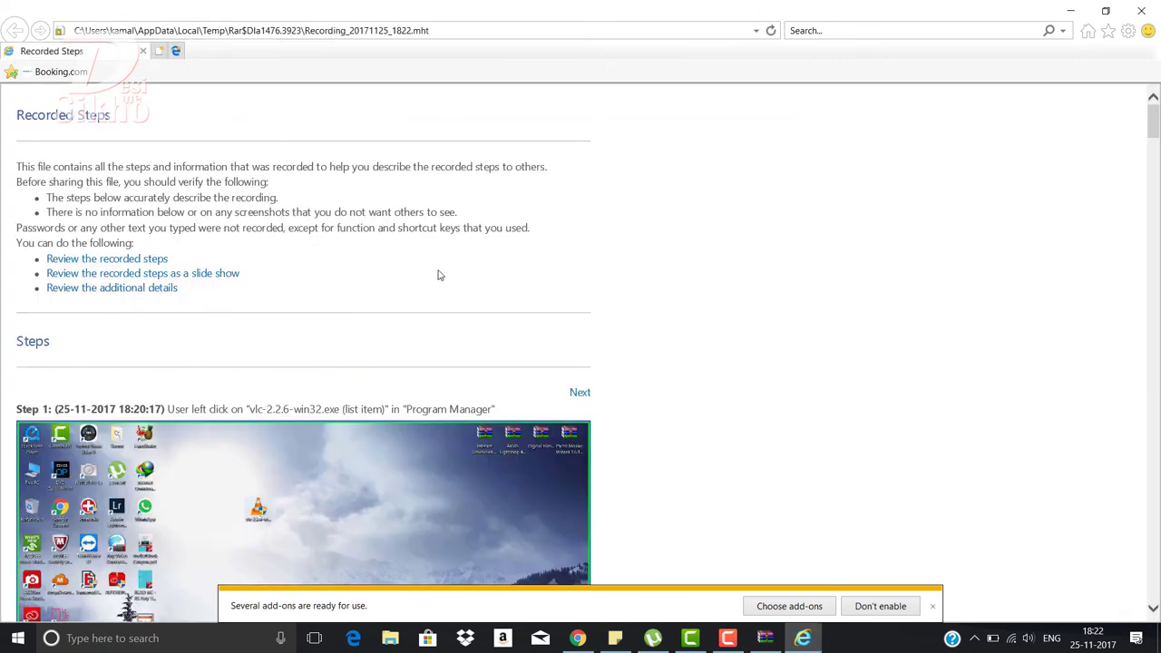
Review the saved report in Internet Explorer from the introduction through Step 8, checking each step's description and screenshot.
scroll(440, 272, down, 4)
scroll(439, 277, up, 2)
scroll(439, 279, down, 9)
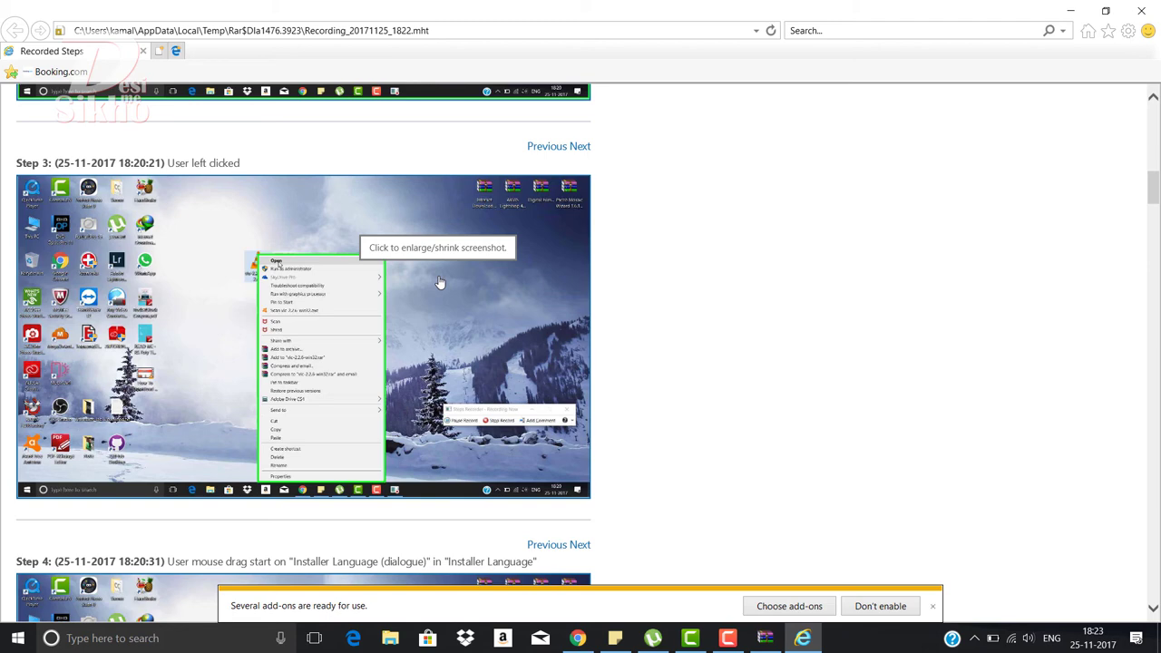
scroll(448, 284, down, 4)
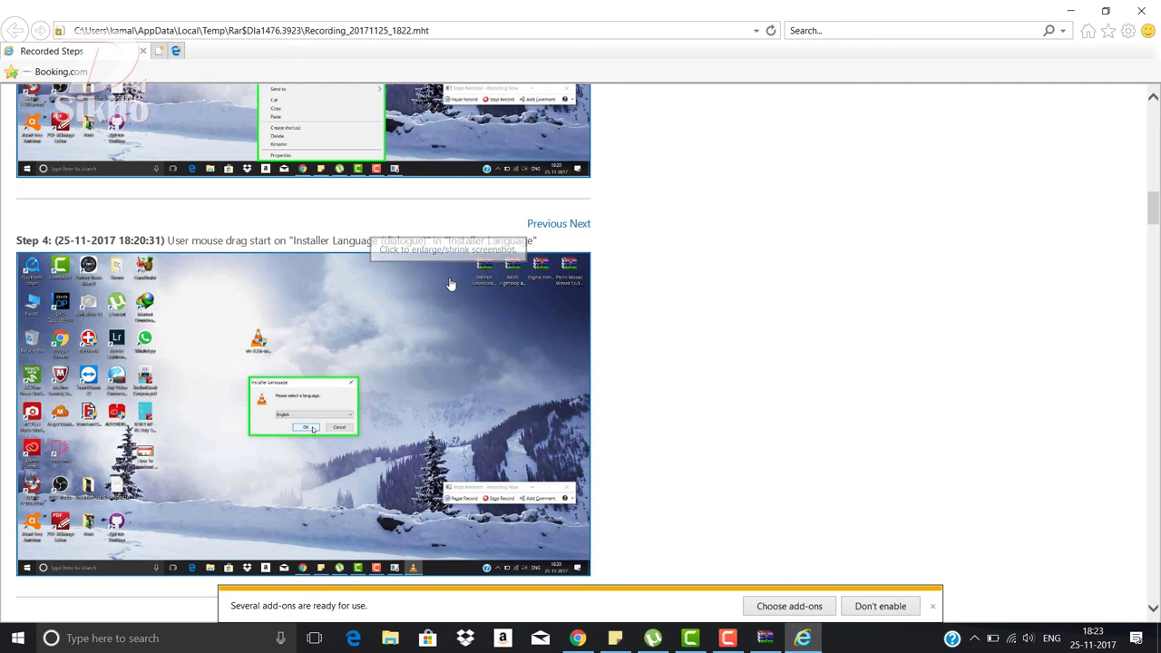
scroll(451, 284, down, 5)
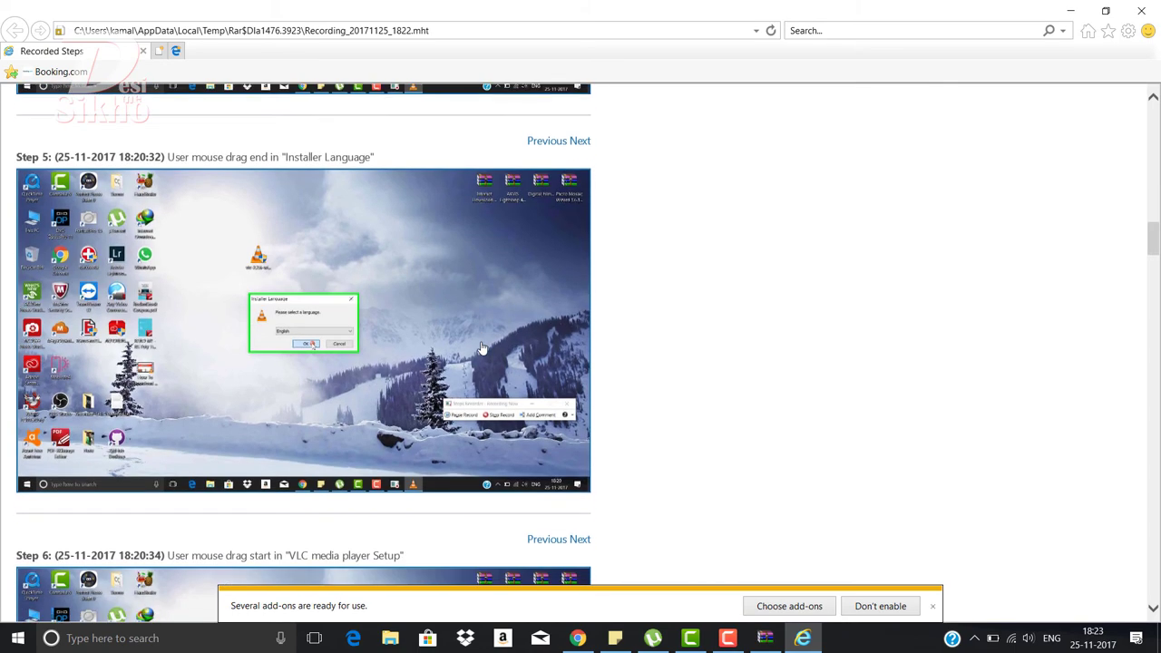
scroll(482, 347, down, 4)
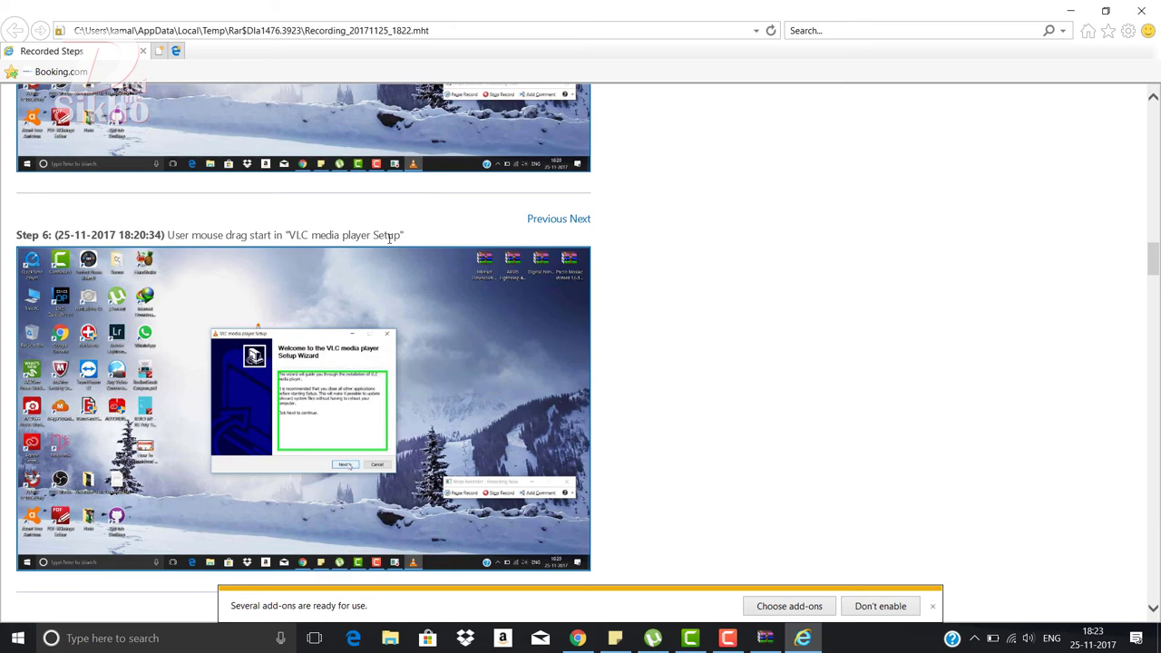
scroll(427, 408, down, 3)
scroll(346, 419, down, 4)
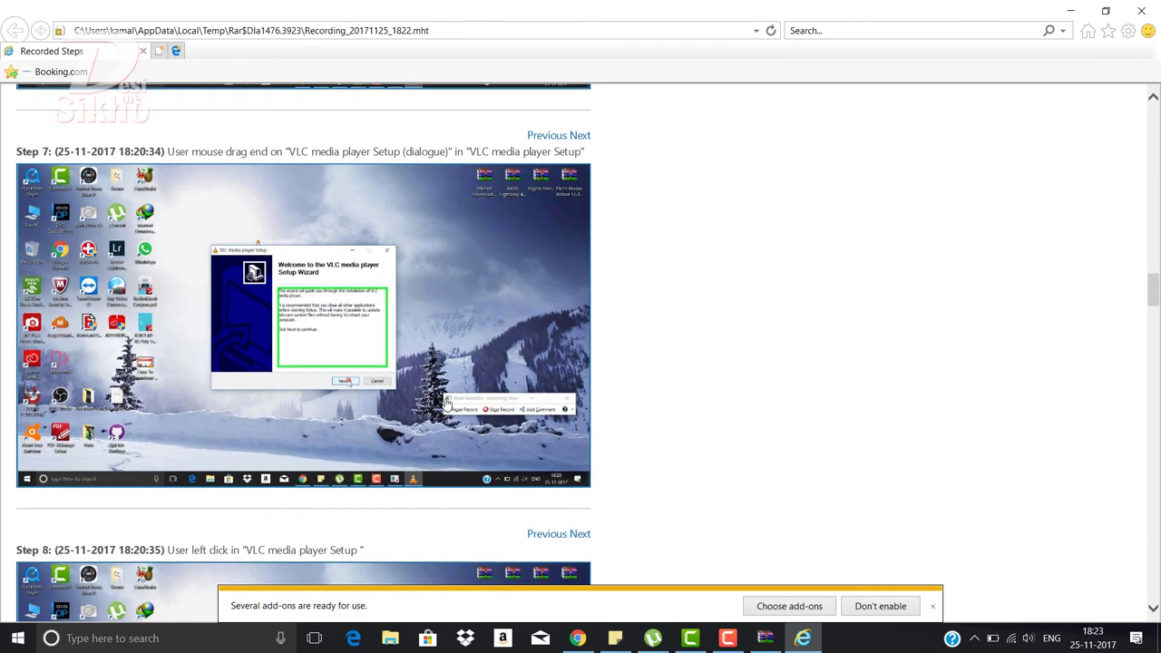
scroll(389, 302, down, 3)
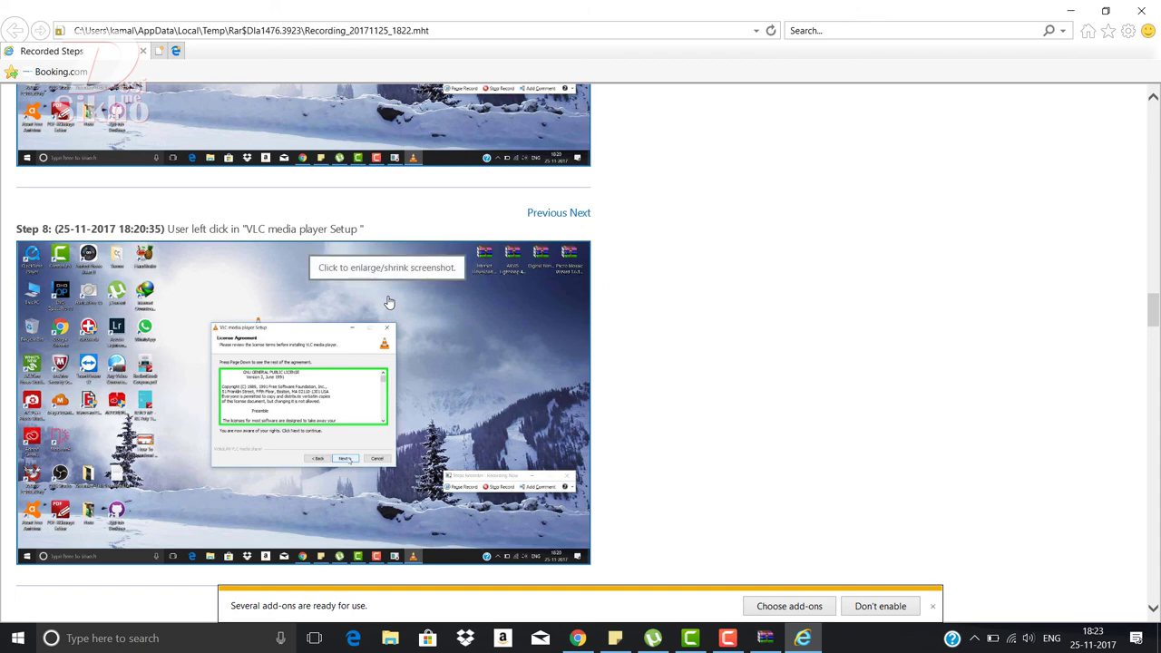